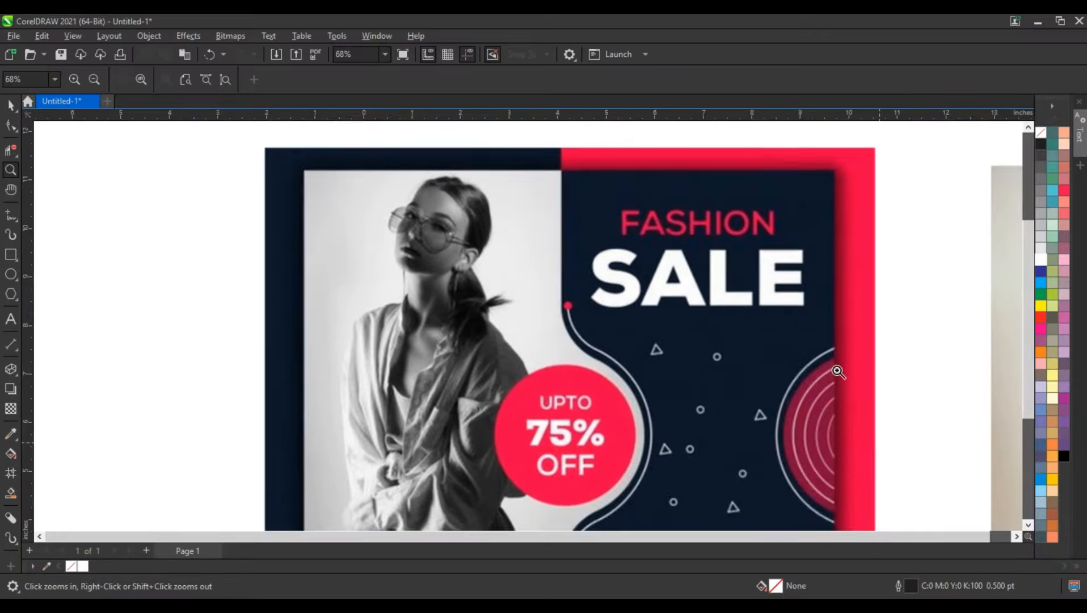
- Draw a square about 15.4 inches wide beside the reference poster and set its outline width to 3.0 pt
scroll(845, 369, "down", 3)
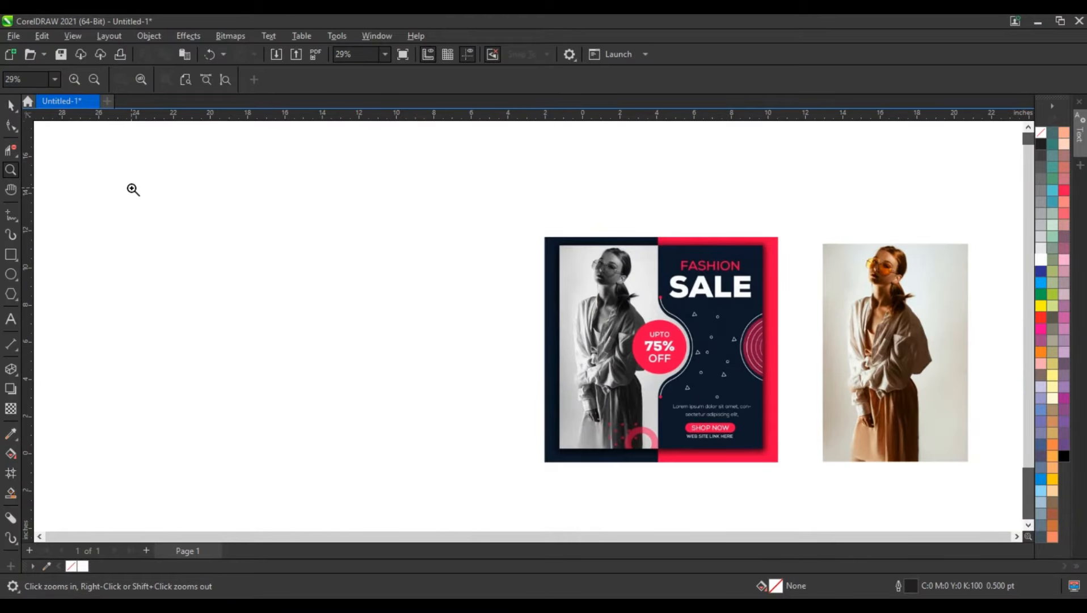
left_click_drag(133, 189, 767, 521)
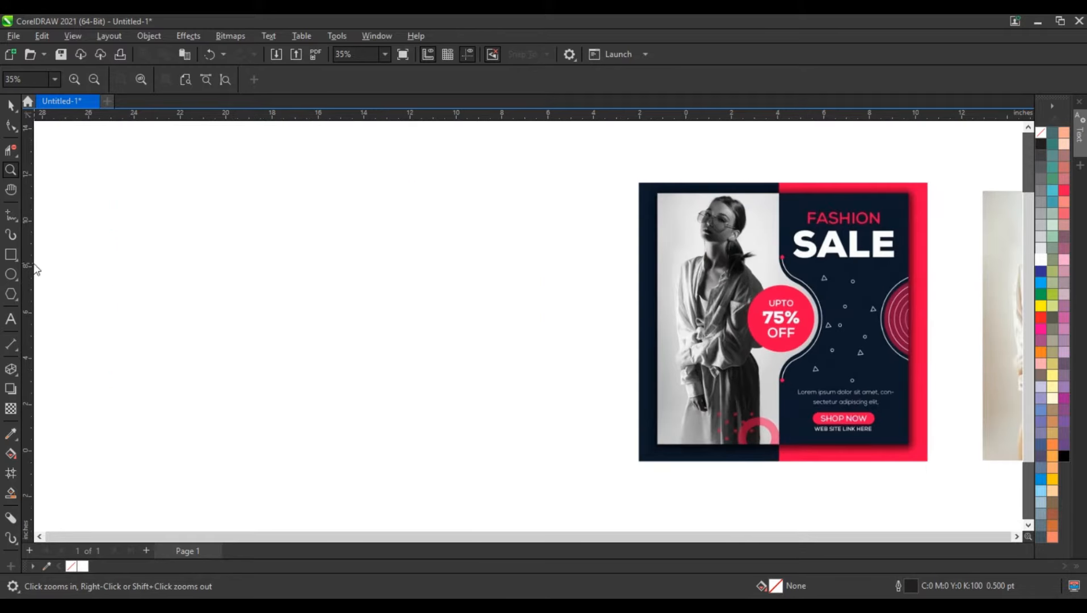
left_click(11, 254)
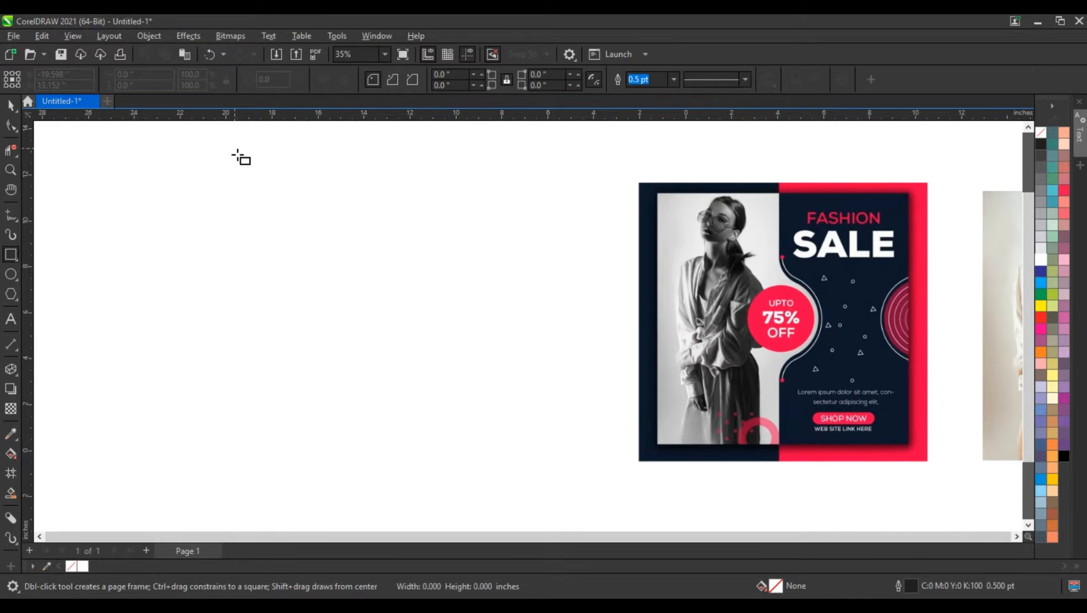
left_click_drag(236, 148, 397, 501)
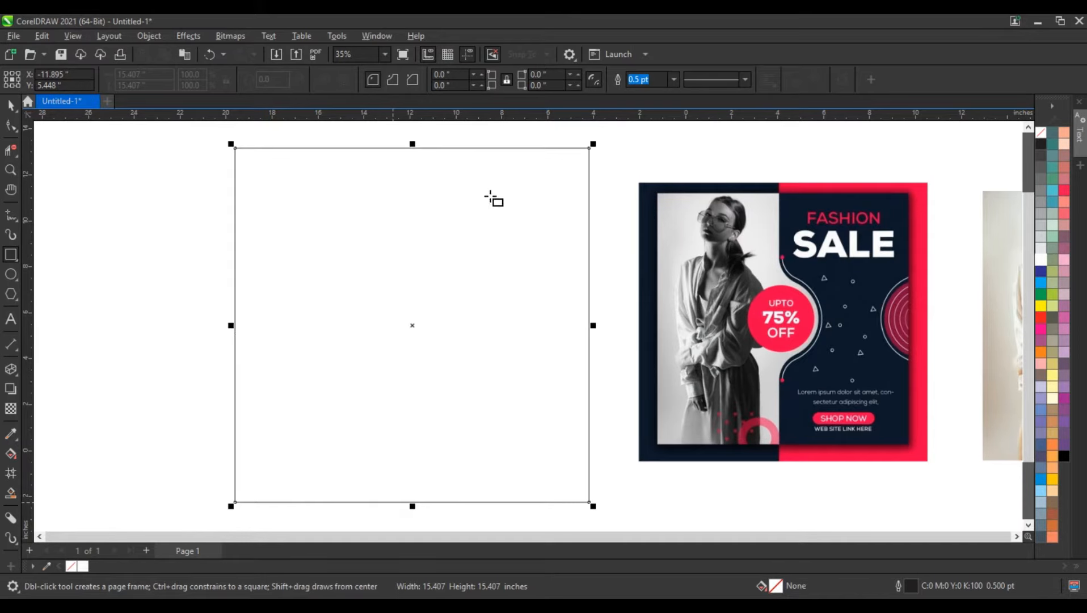
left_click(674, 79)
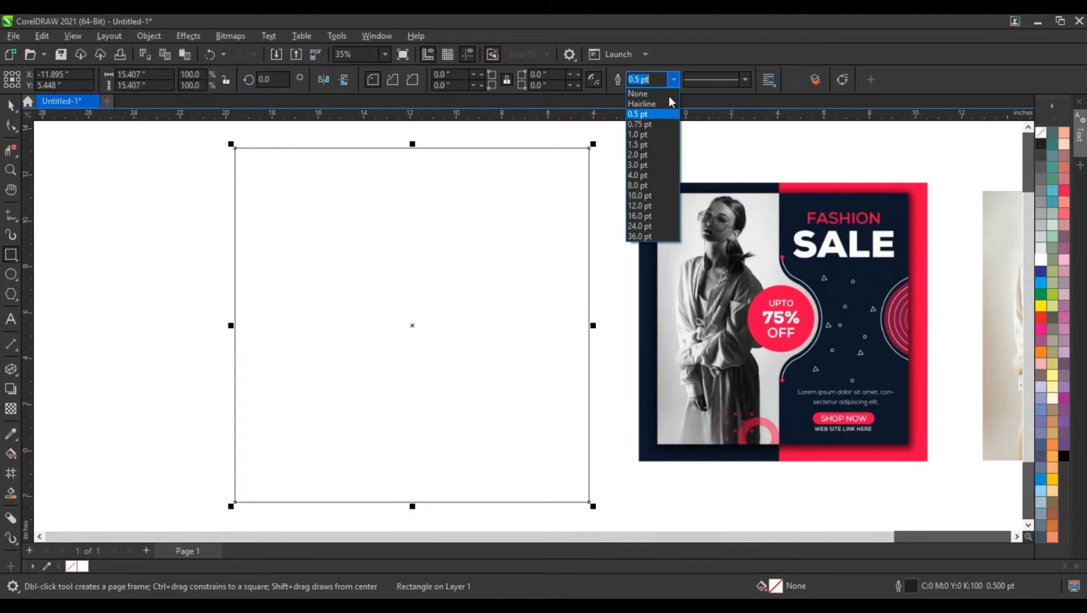
left_click(648, 162)
left_click(135, 304)
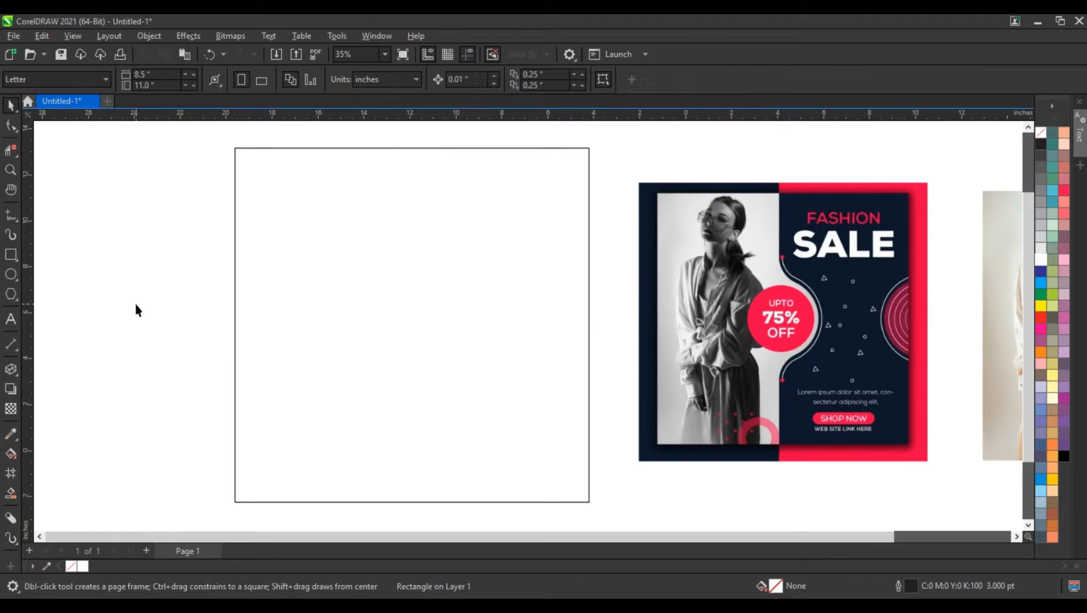
- Draw a vertical straight line about 15.6 inches long and centre it on the square
left_click(13, 215)
left_click(124, 146)
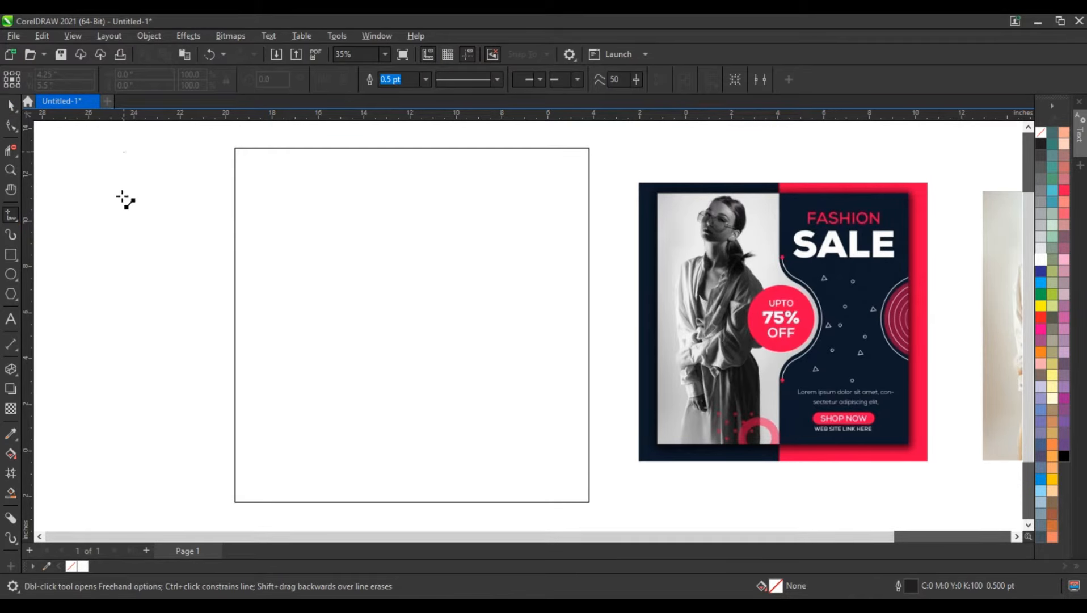
left_click(143, 512, "ctrl")
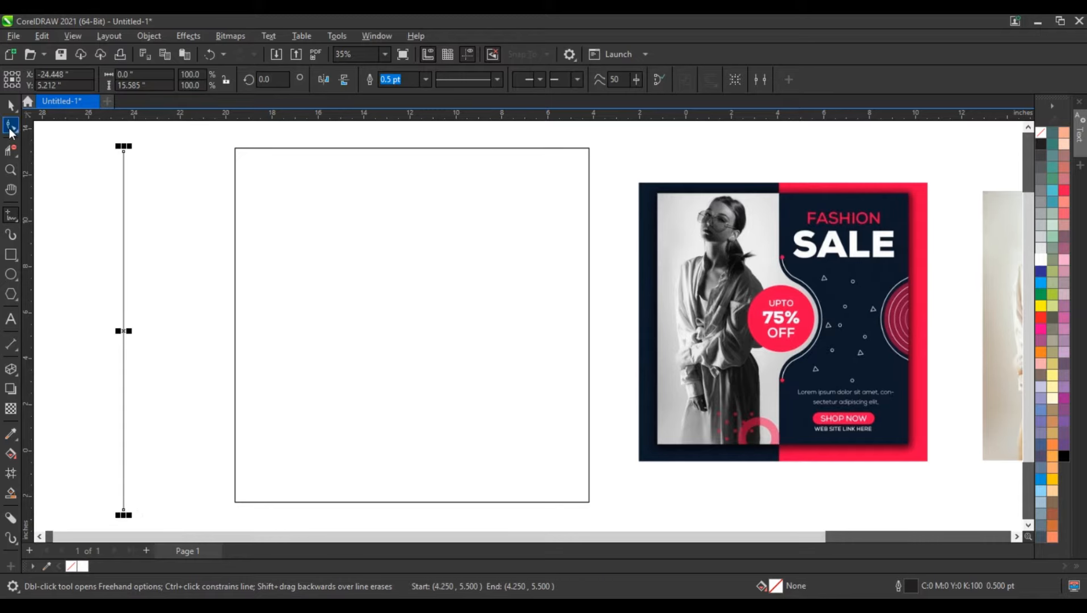
key("space")
left_click(297, 148, "shift")
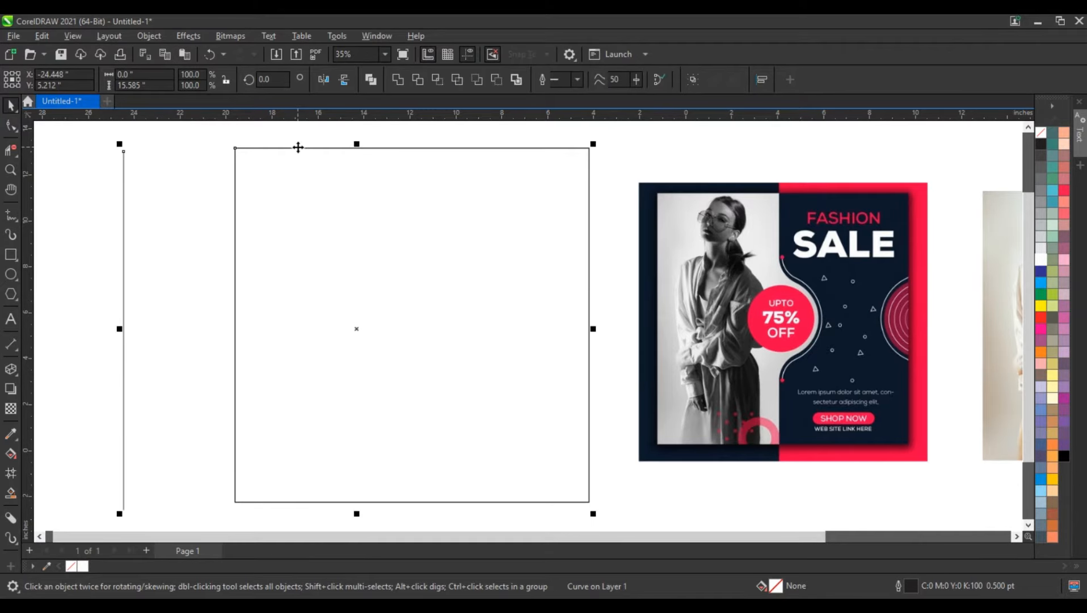
key("c")
left_click(411, 295, "shift")
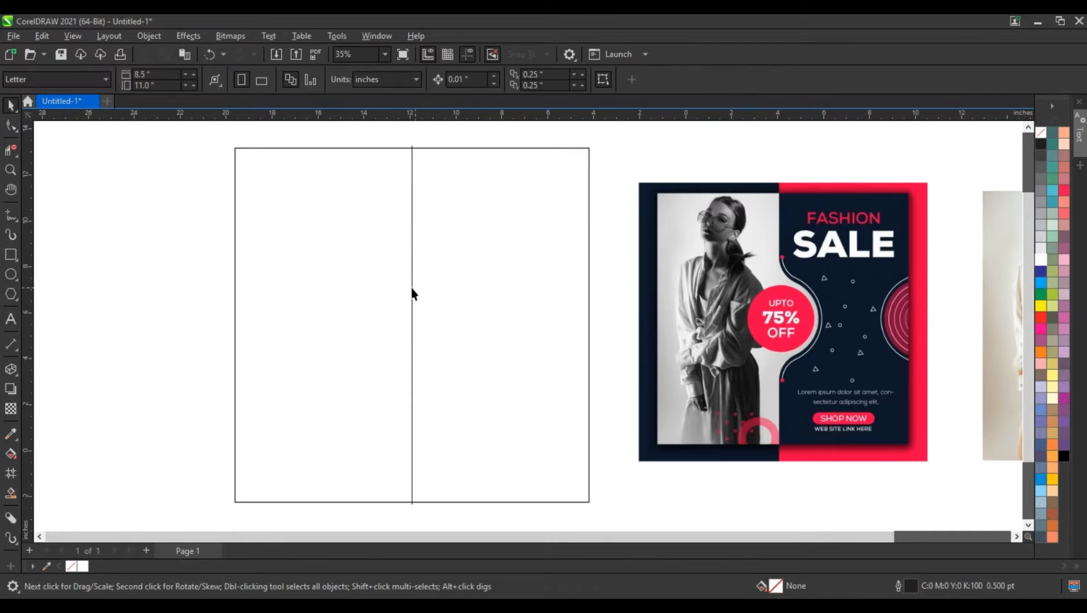
- Lengthen the vertical line to about 16.35 inches so it extends past both the upper and lower edges of the square
left_click(412, 146)
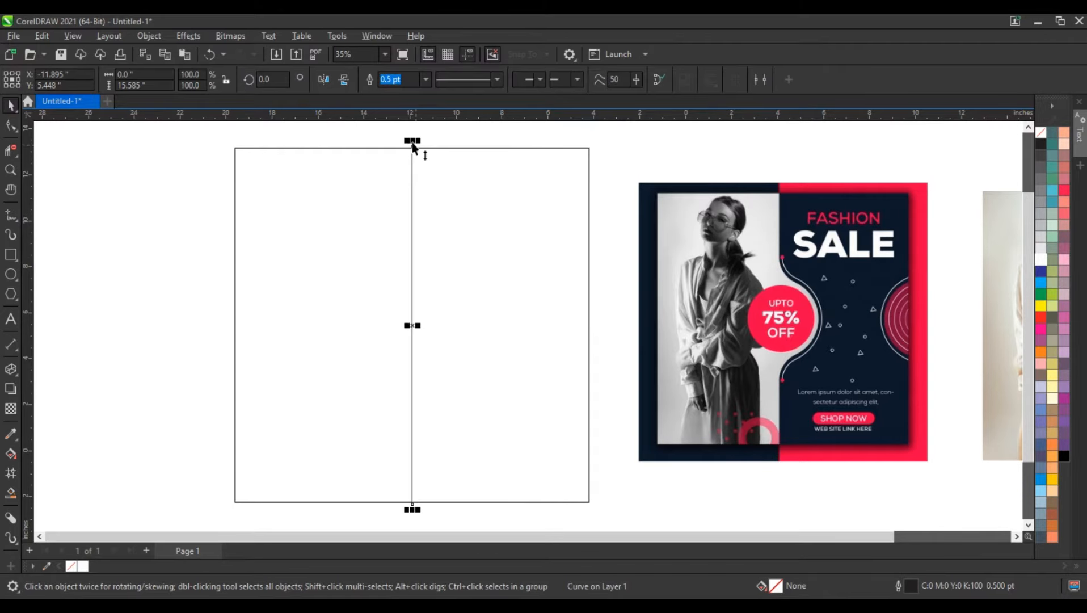
left_click_drag(412, 143, 417, 134)
left_click(458, 154)
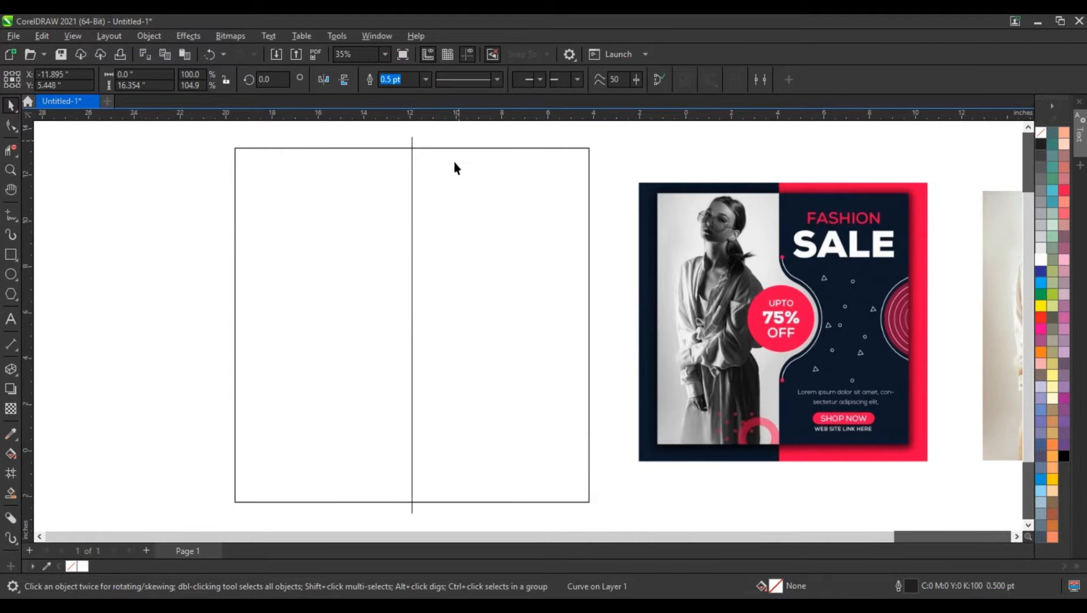
- Draw a circle about 5.47 inches in diameter and centre it on the vertical line, horizontally and vertically
left_click(14, 276)
mouse_move(109, 232)
left_mouse_down()
mouse_move(137, 272)
mouse_move(152, 360)
left_mouse_up()
left_click(12, 106)
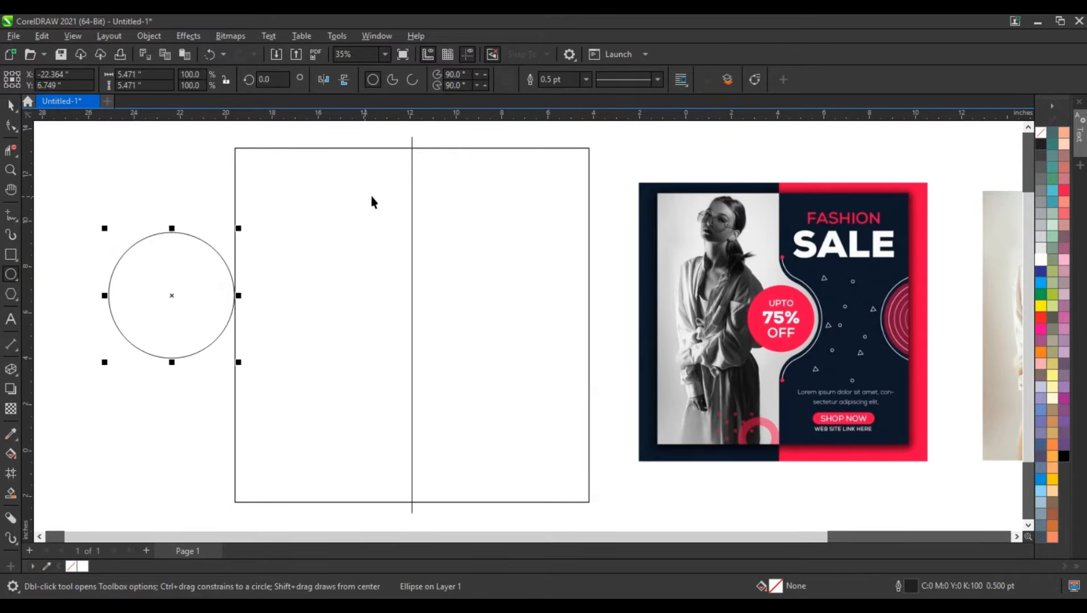
key("space")
left_click(412, 194, "shift")
key("c")
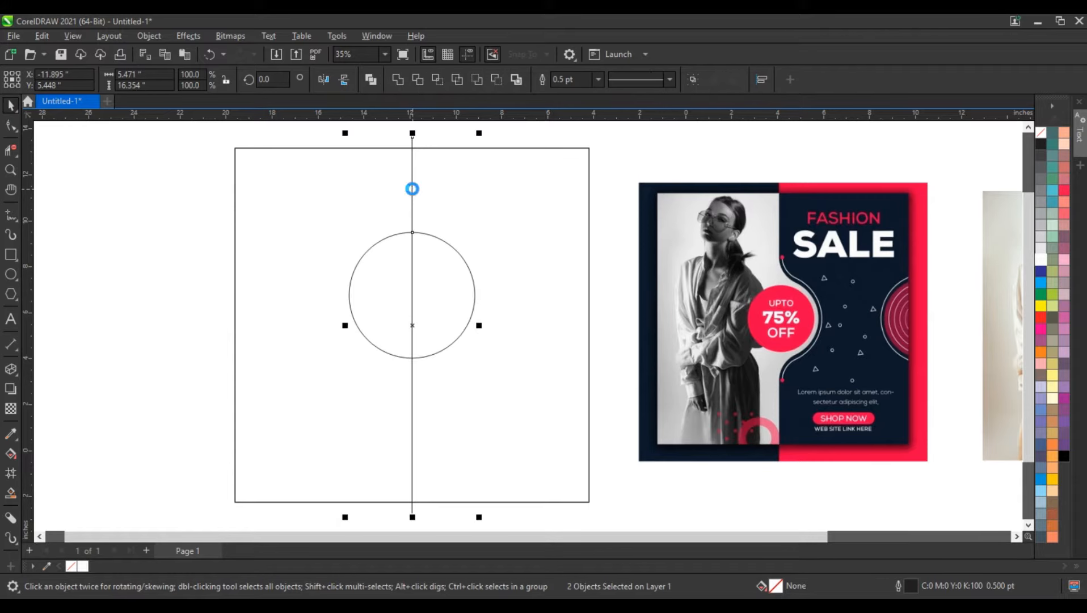
key("e")
left_click(243, 325)
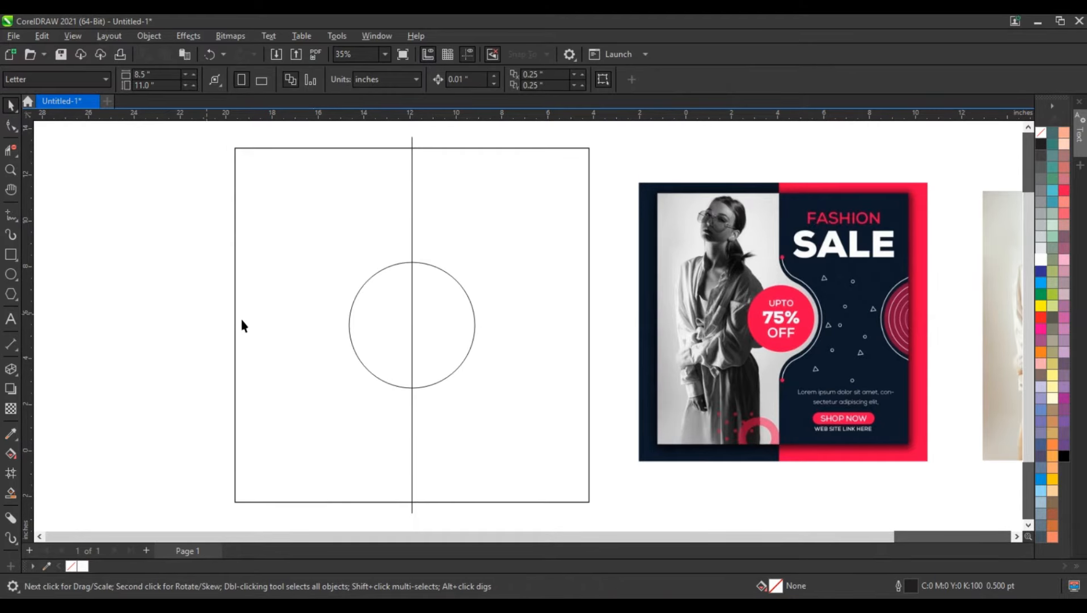
- Copy and paste the circle, then place the duplicate directly above the original so their edges touch
left_click(475, 327)
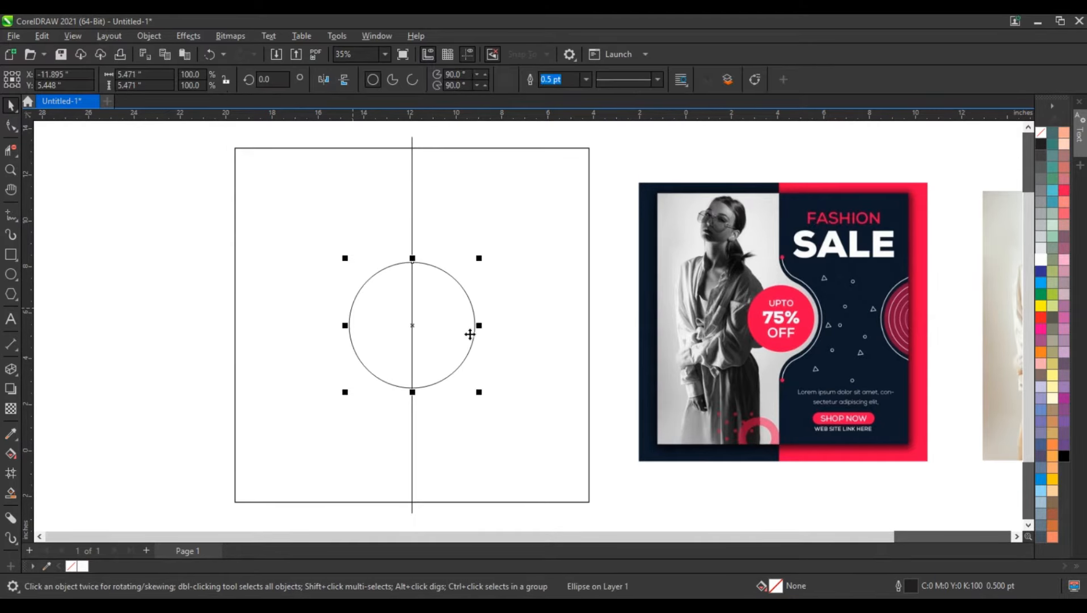
right_click(444, 330)
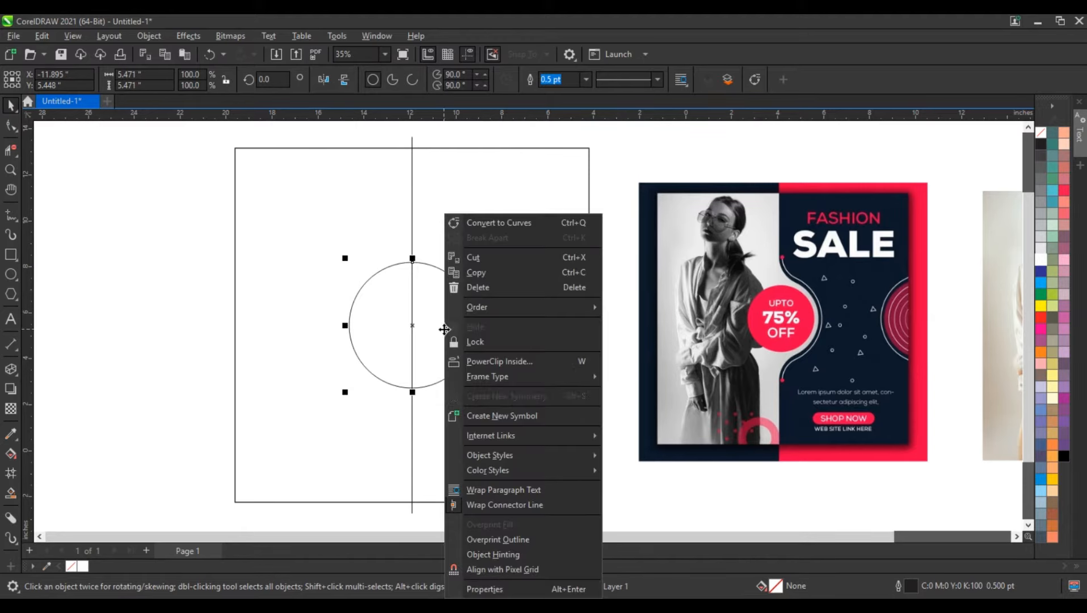
left_click(483, 276)
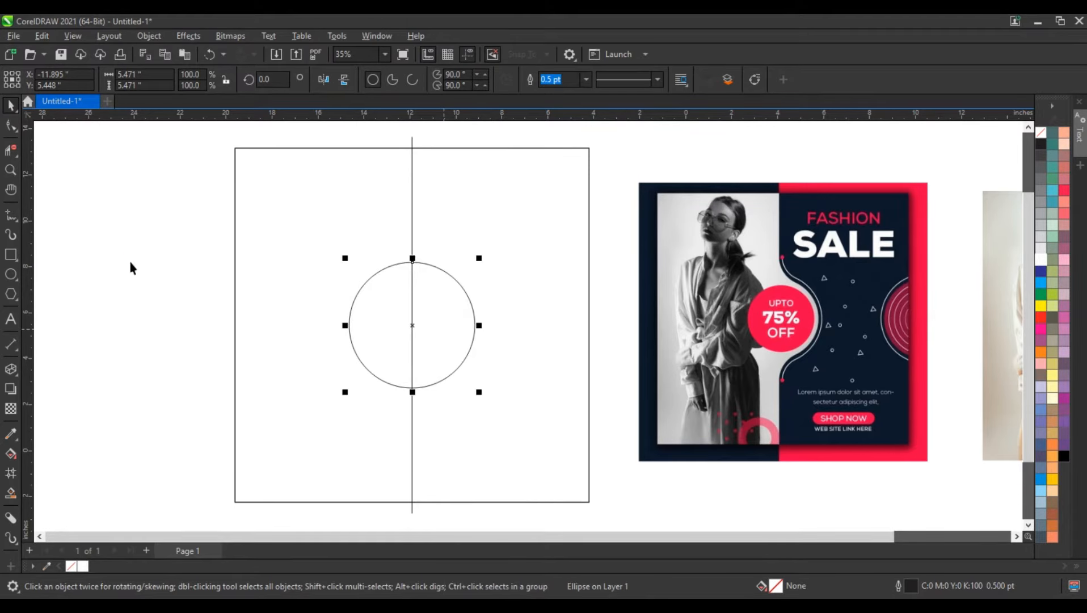
right_click(130, 261)
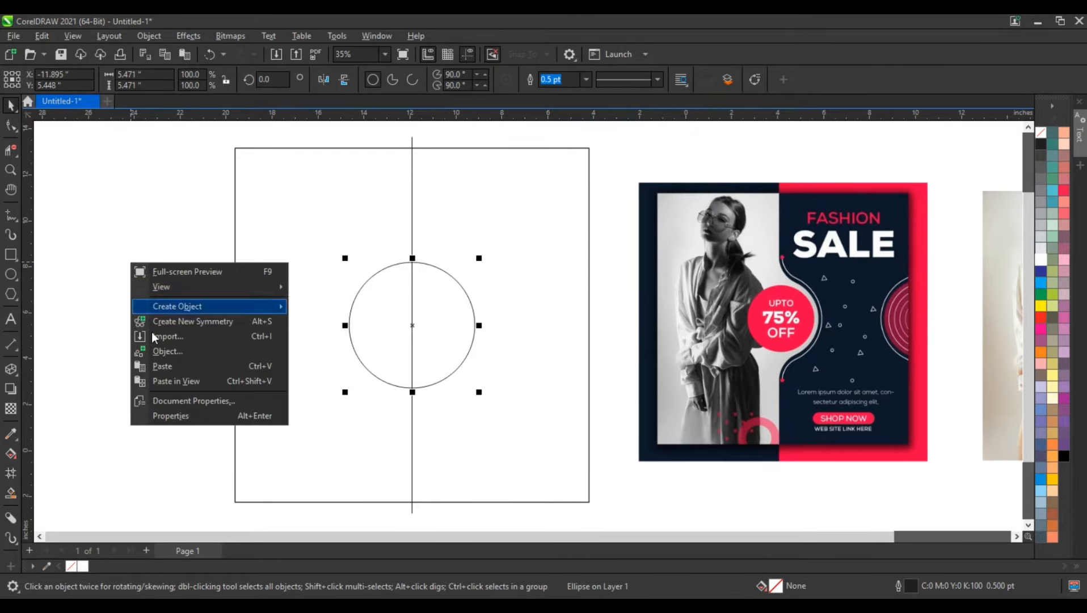
left_click(157, 371)
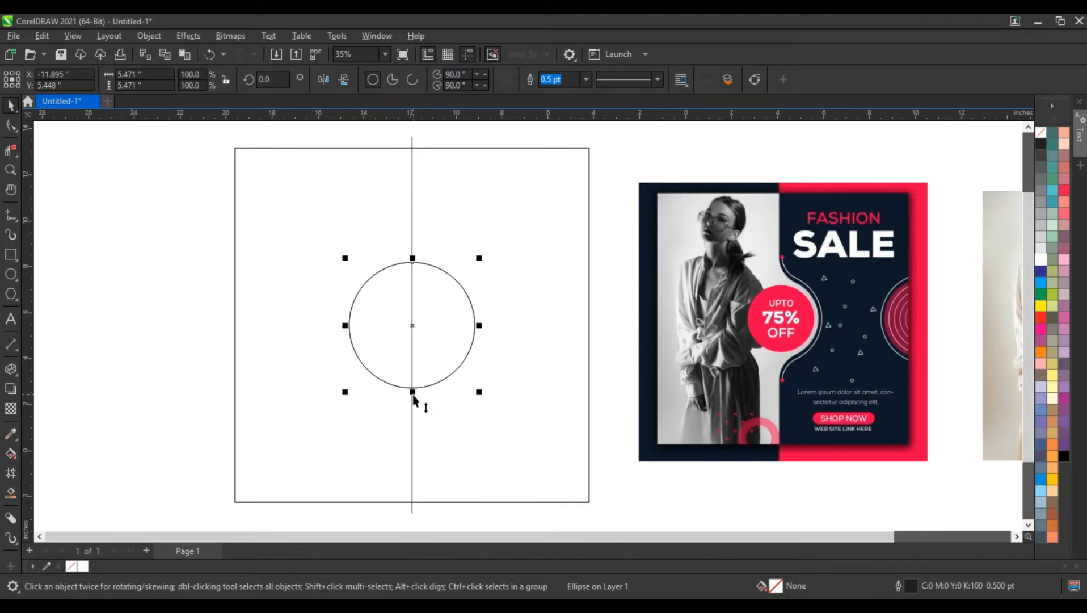
left_click_drag(414, 399, 446, 260)
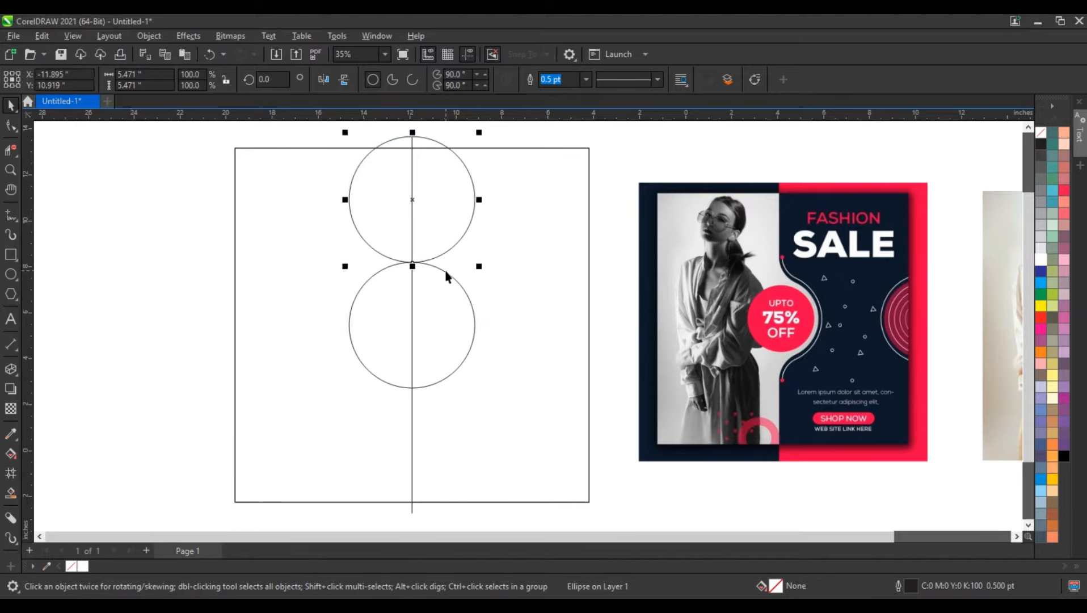
- Align the left edge of the upper circle with the vertical line
left_click(413, 430, "shift")
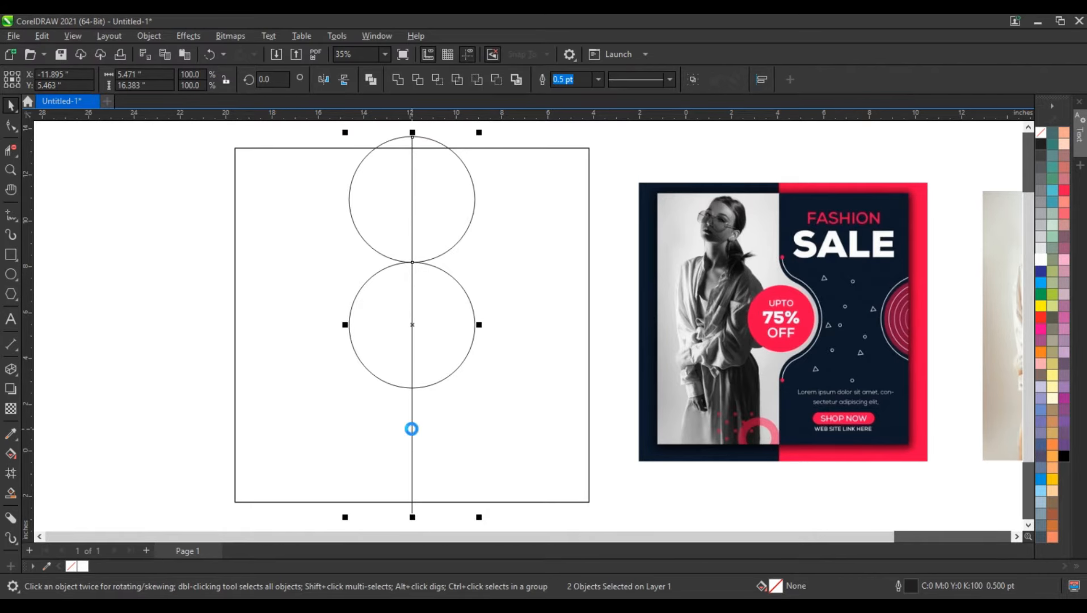
key("l")
left_click(122, 324)
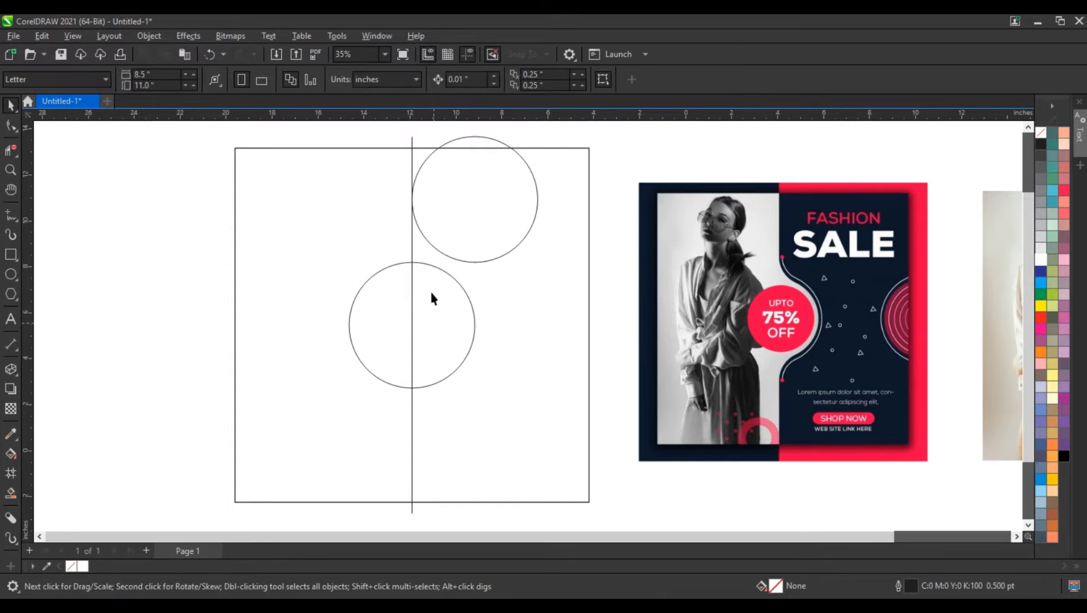
- Shrink the upper circle to about 1.86 inches and nudge it into contact with the vertical line and the large circle
left_click(439, 234)
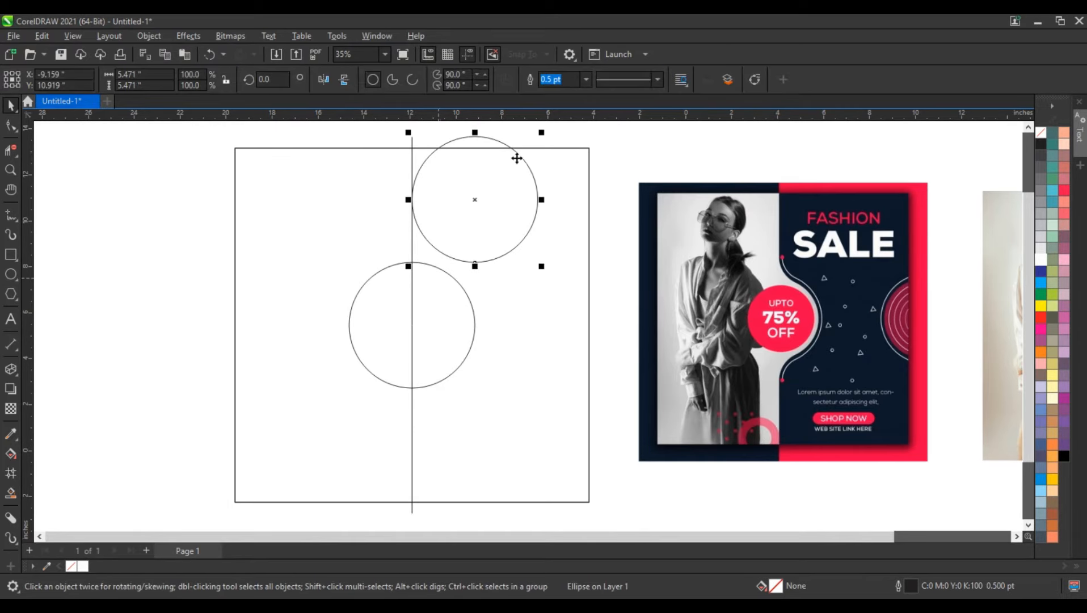
left_click_drag(544, 136, 478, 229)
left_click_drag(396, 241, 412, 207)
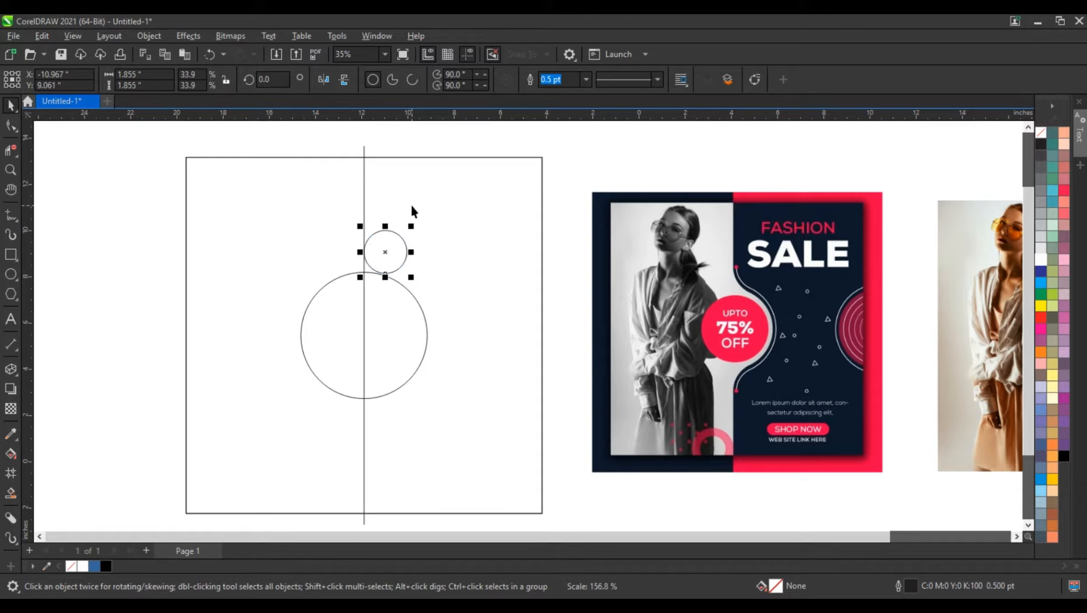
key("Down")
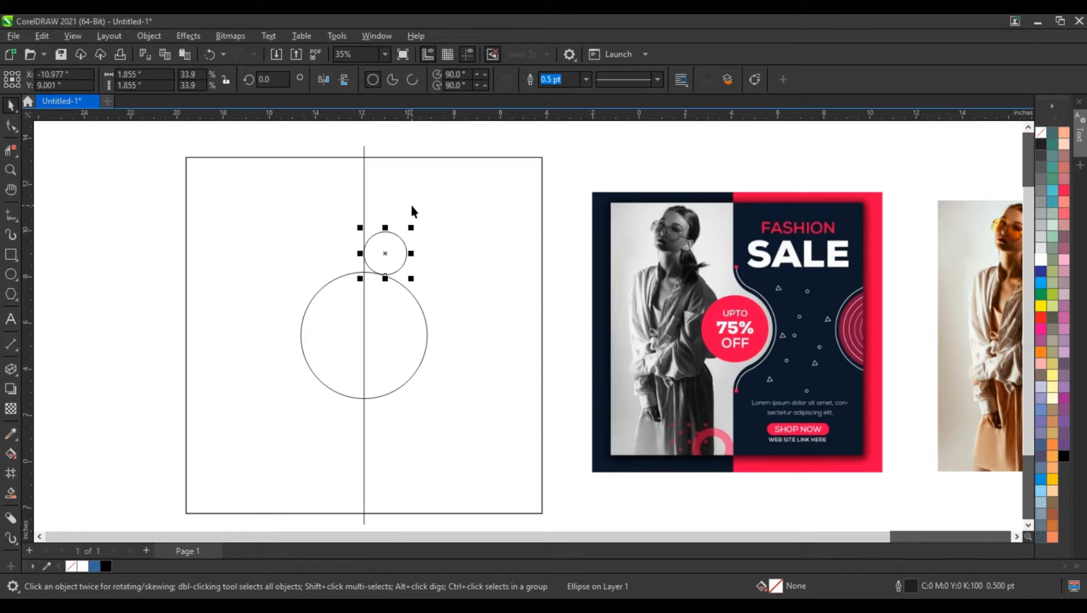
key("Left")
- Place a copy of the small circle below the large one, combine both small circles and centre them vertically on the square
left_click_drag(386, 227, 383, 414)
key("space")
left_click(393, 256, "shift")
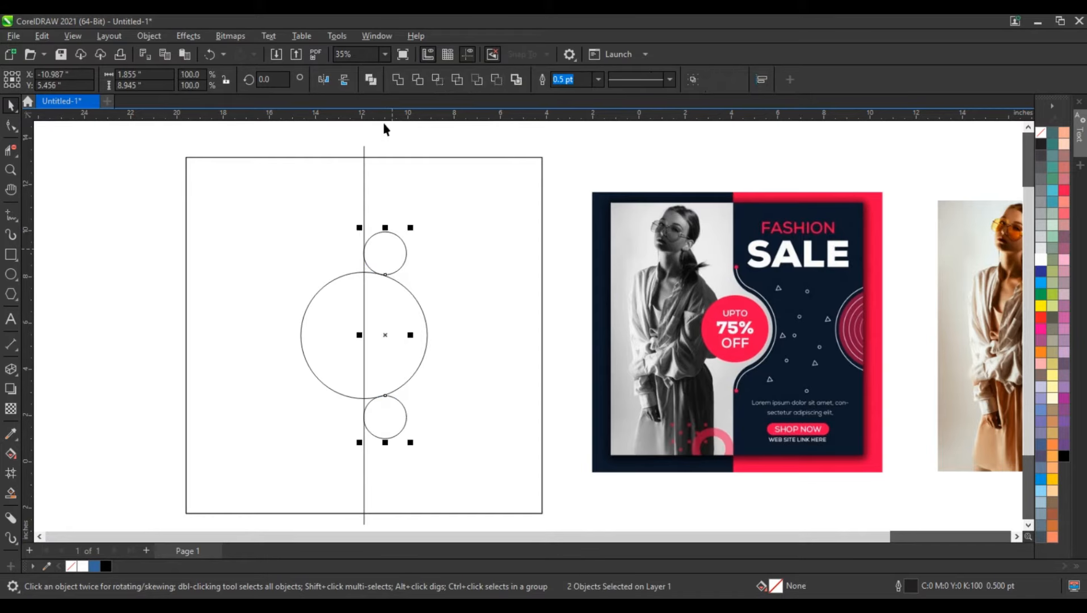
left_click(371, 80)
left_click(375, 157, "shift")
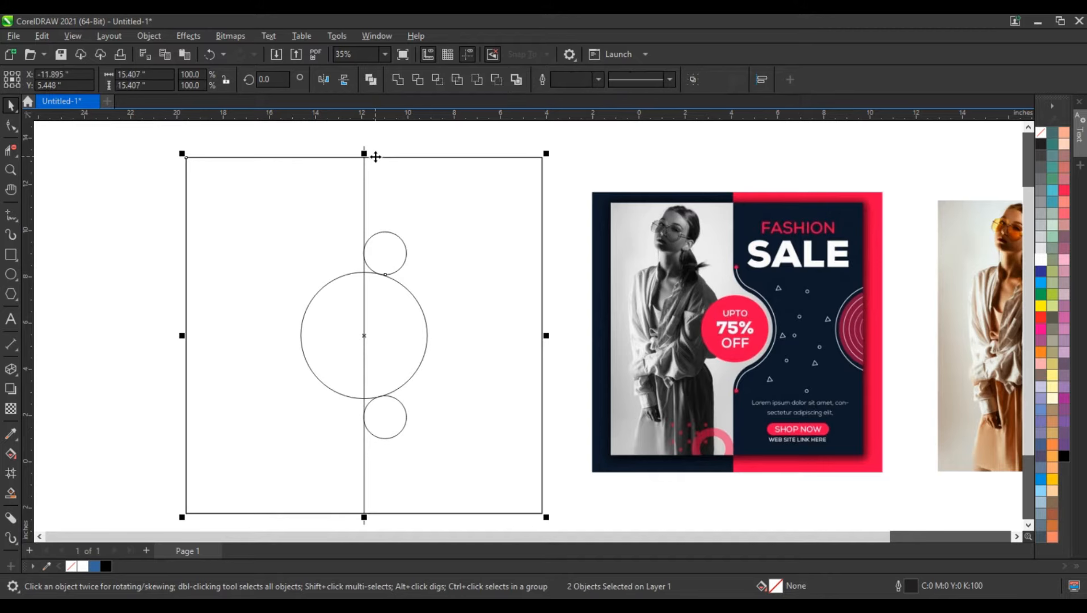
- Smart Fill the square's right half around the large circle and both small circles with blue
left_click(11, 493)
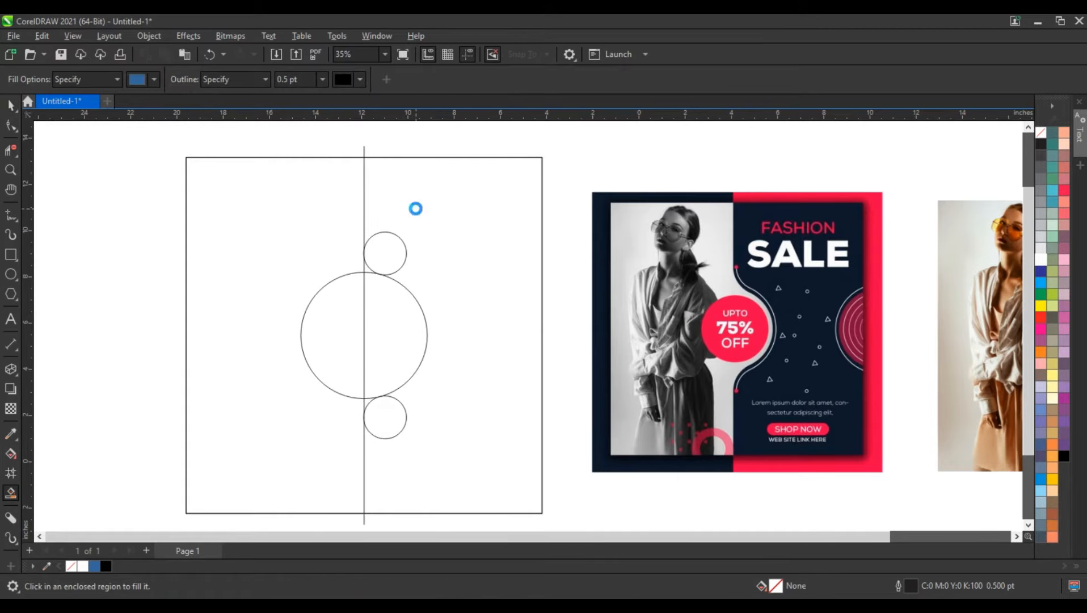
left_click(417, 210)
left_click(392, 257)
left_click(386, 403)
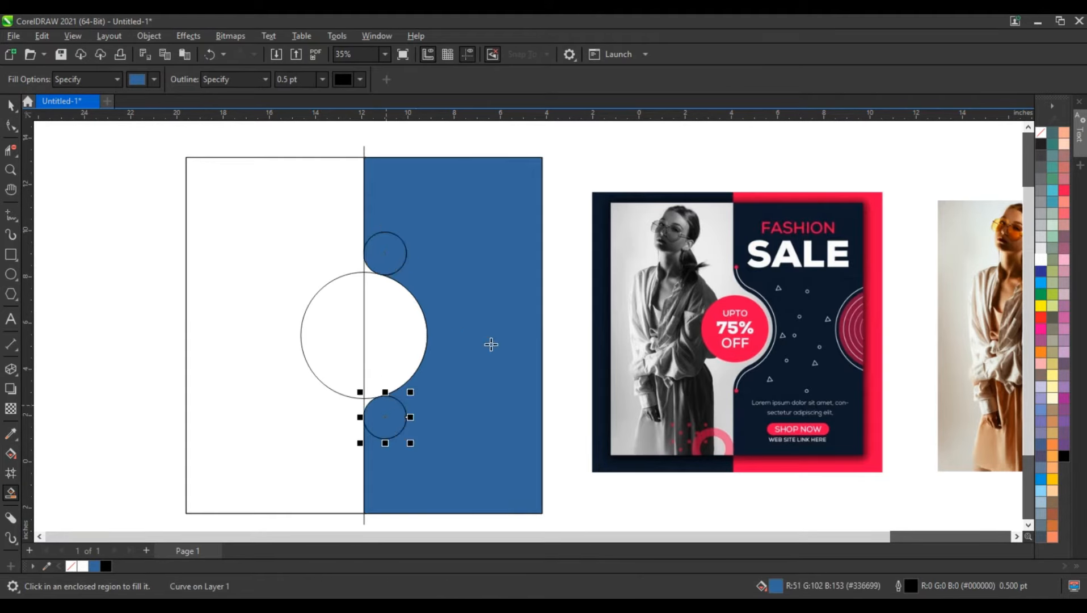
- Weld the two filled small circles and the blue right half into one shape
left_click(11, 107)
left_click(381, 255, "shift")
left_click(418, 206, "shift")
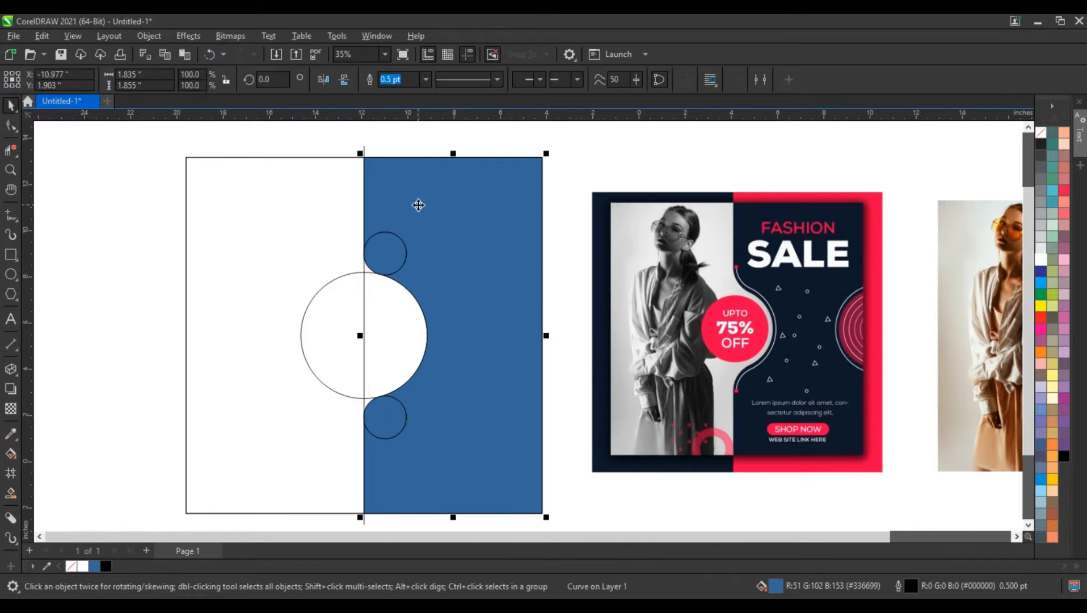
left_click(398, 80)
left_click(58, 219)
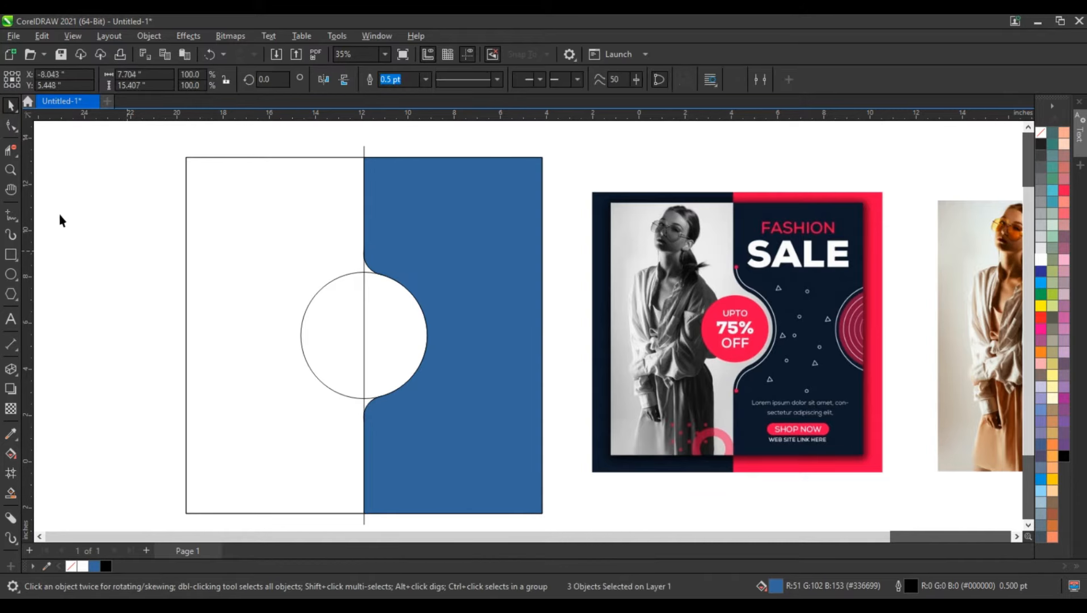
- Delete the vertical centre line and shrink the large circle about its centre to about 4.45 inches
left_click(365, 149)
key("Delete")
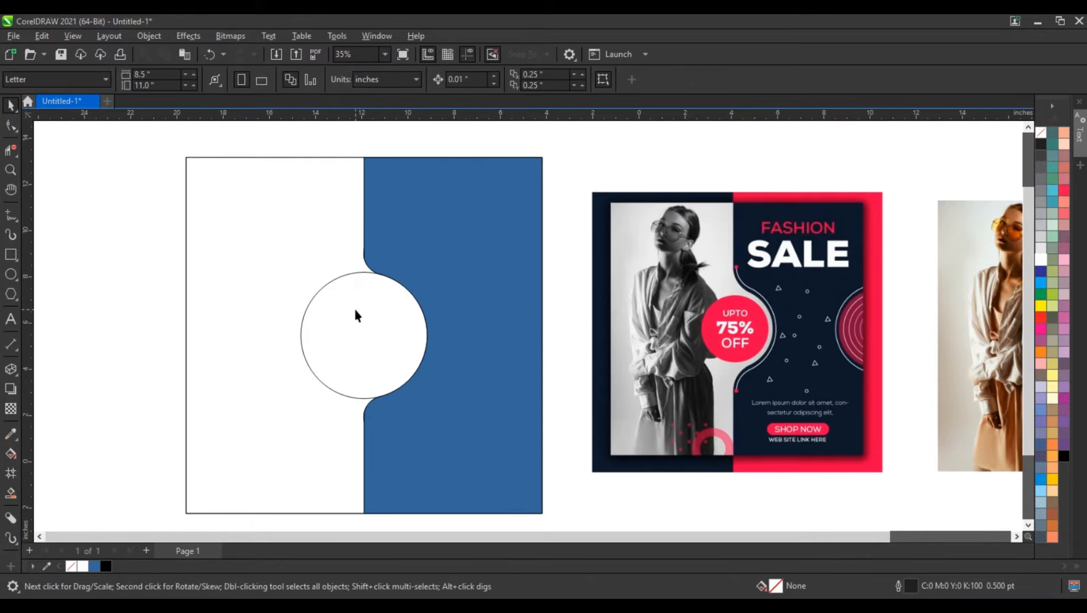
left_click(401, 282)
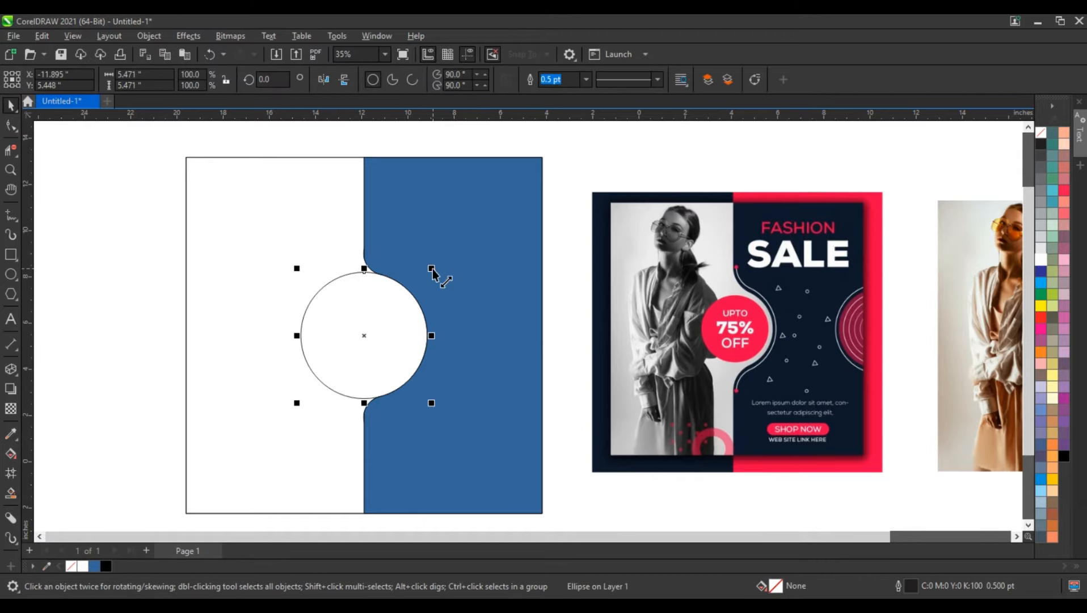
left_click_drag(432, 269, 422, 281)
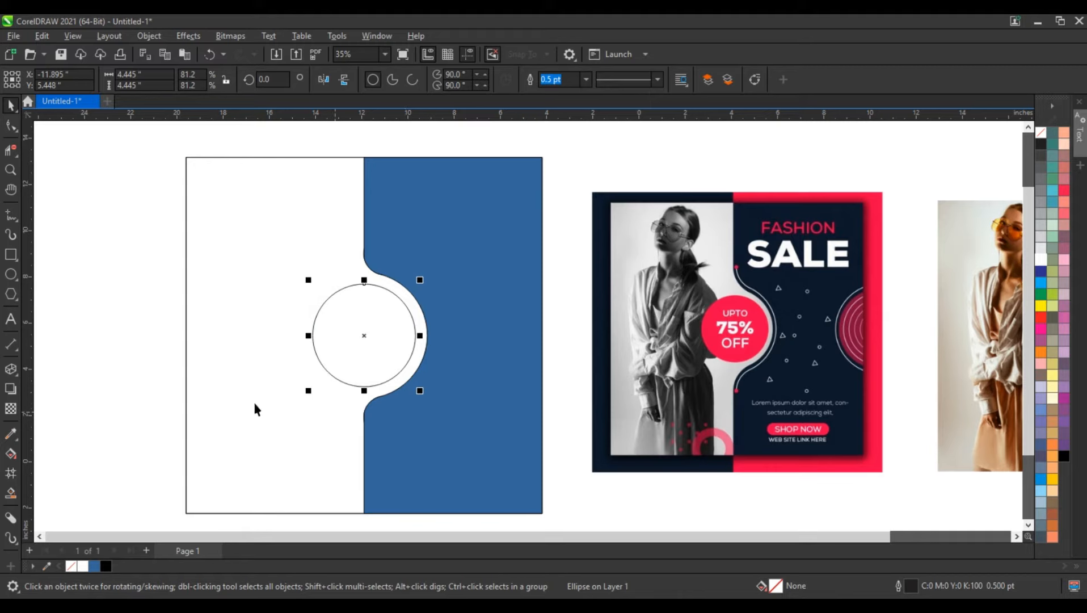
- Fill the central circle with the red sampled from the reference poster's discount circle
left_click(11, 434)
left_click(720, 326)
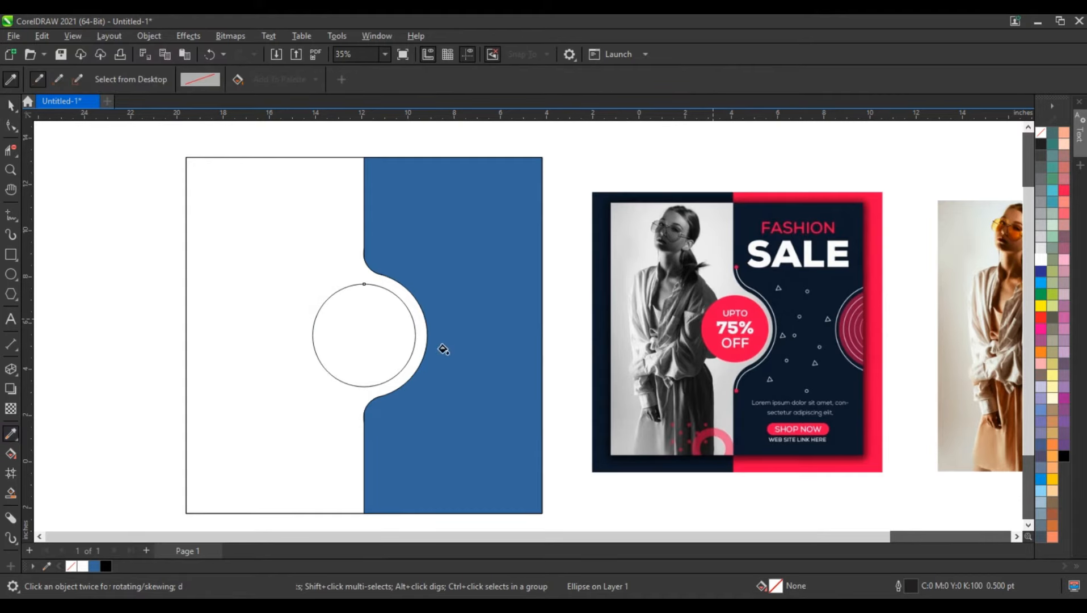
left_click(393, 343)
key("space")
key("space")
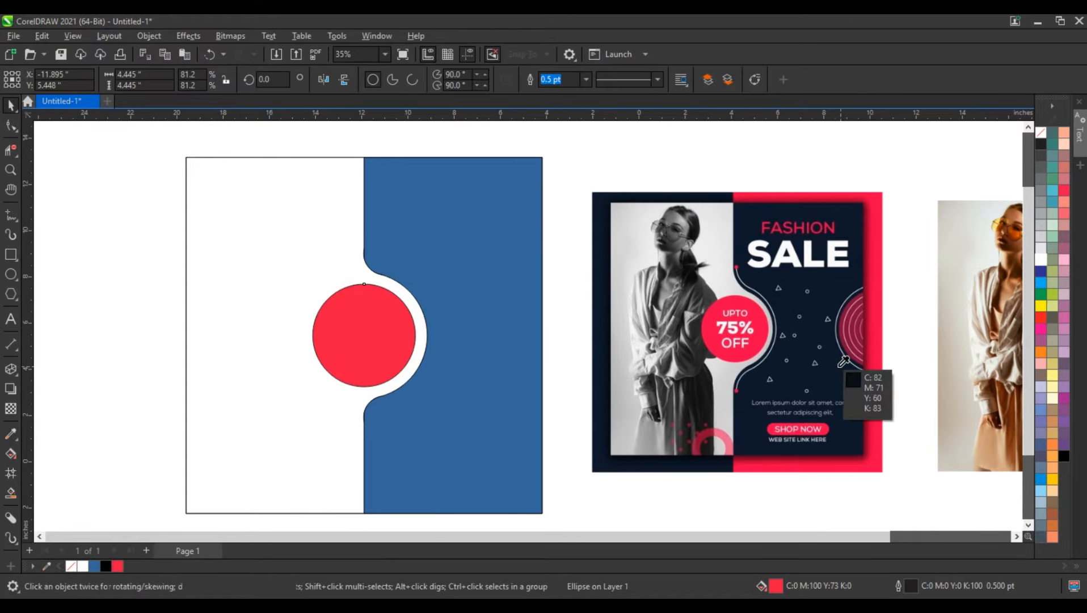
- Fill the curved blue panel with the dark navy sampled from the reference poster's background
left_click(844, 361)
left_click(525, 335)
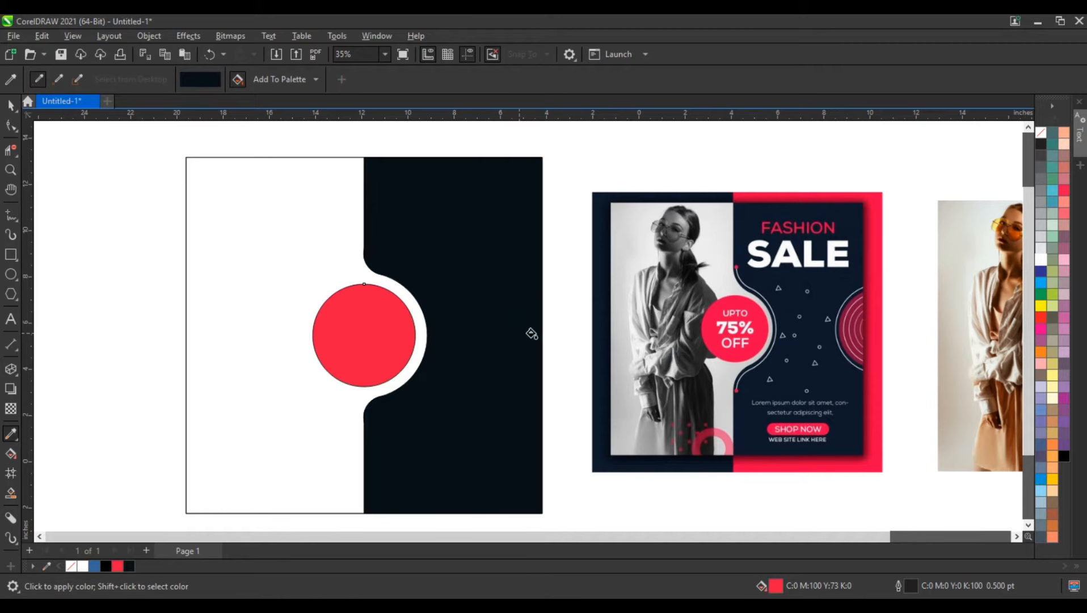
left_click(11, 105)
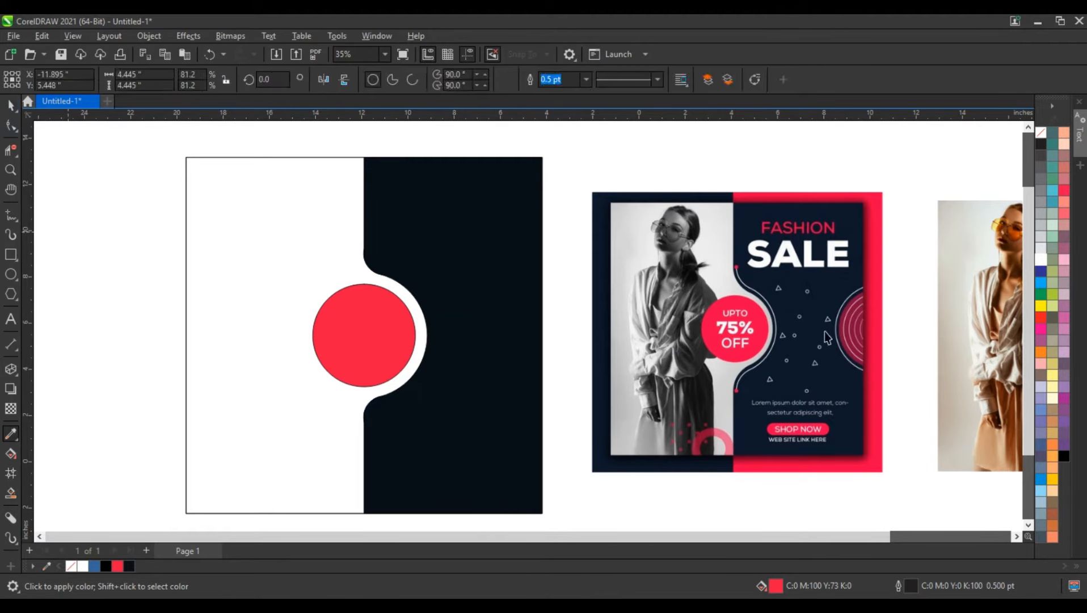
left_click(442, 391)
left_click(11, 434)
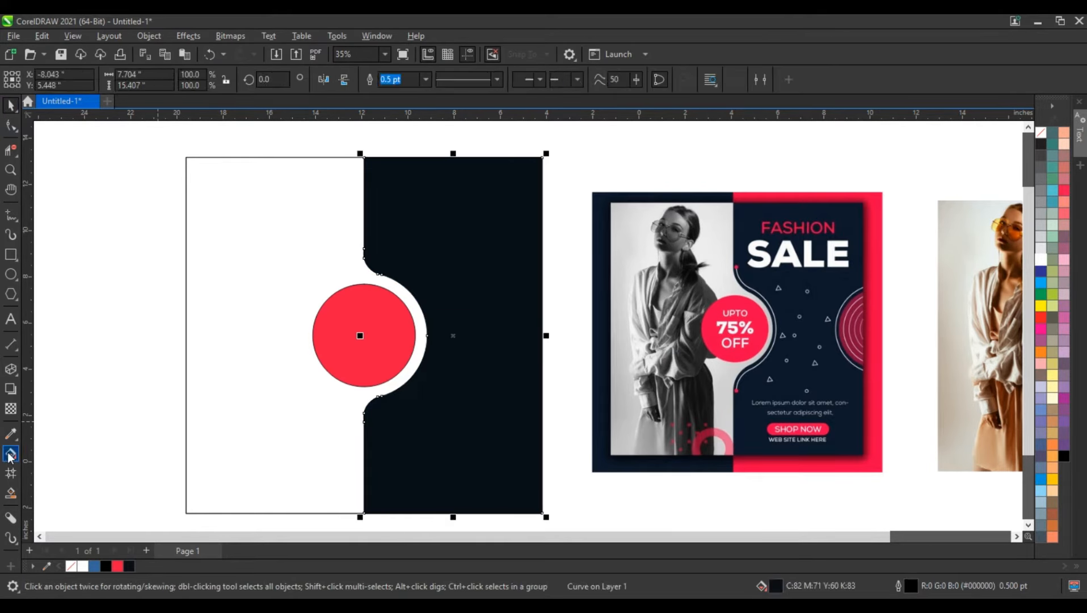
left_click(798, 370)
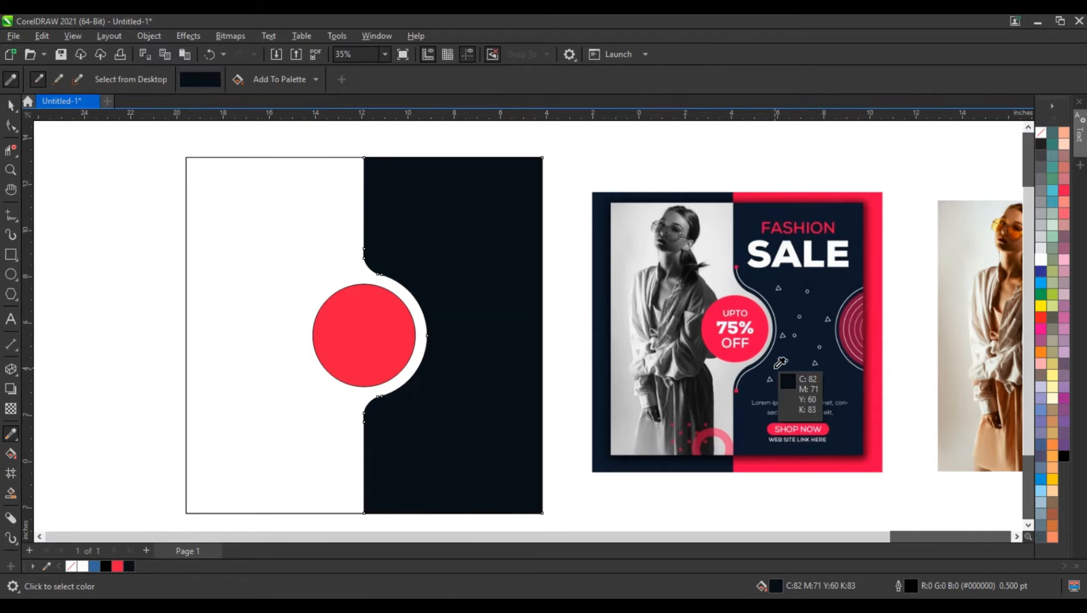
left_click(11, 105)
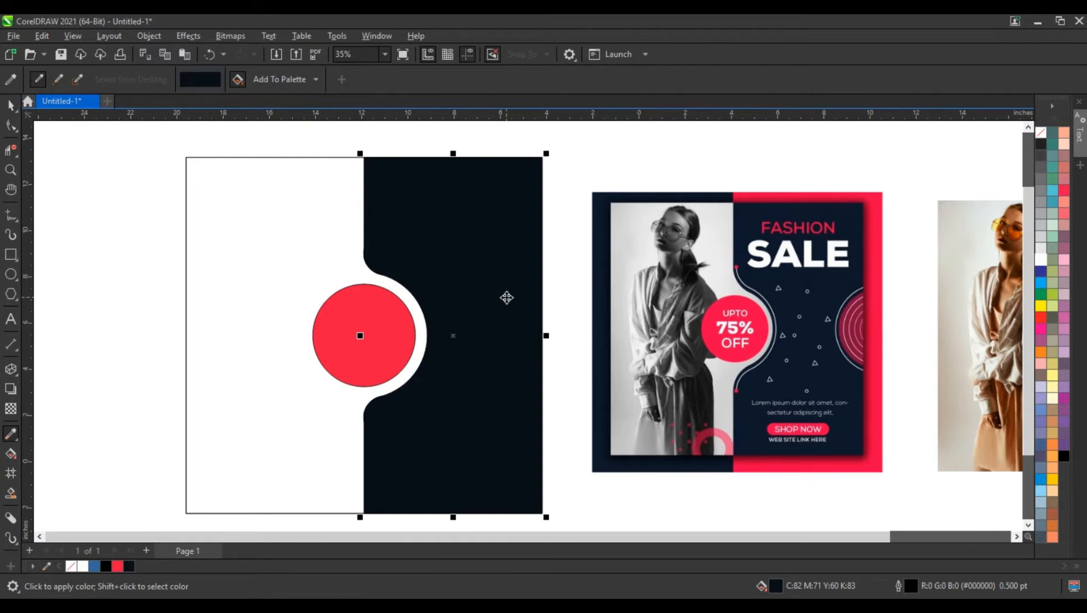
- Set the curved panel's uniform fill to a navy of C 96, M 80, Y 48, K 64
left_click(10, 453)
left_click(193, 80)
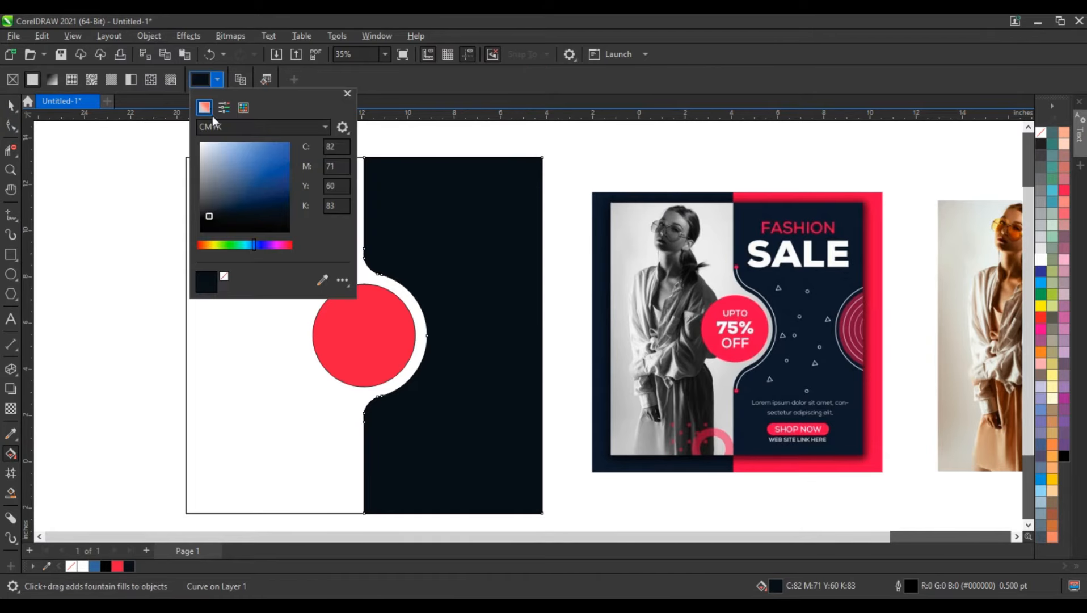
left_click(237, 209)
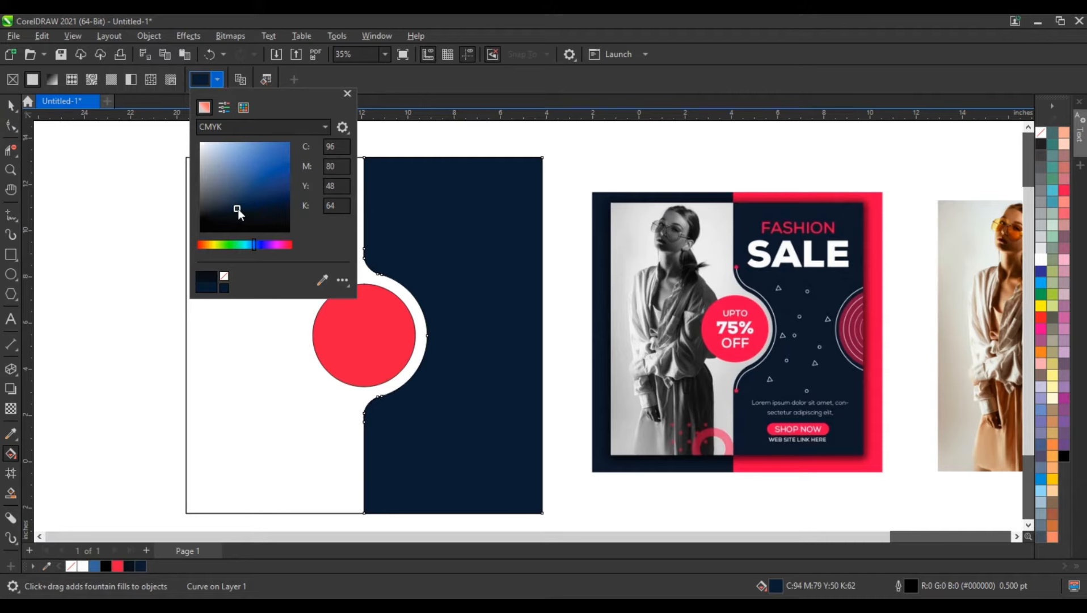
- Place the model photo over the square's left half and enlarge it proportionally to about 10.4 by 15.6 inches
left_click(10, 108)
left_click(75, 170)
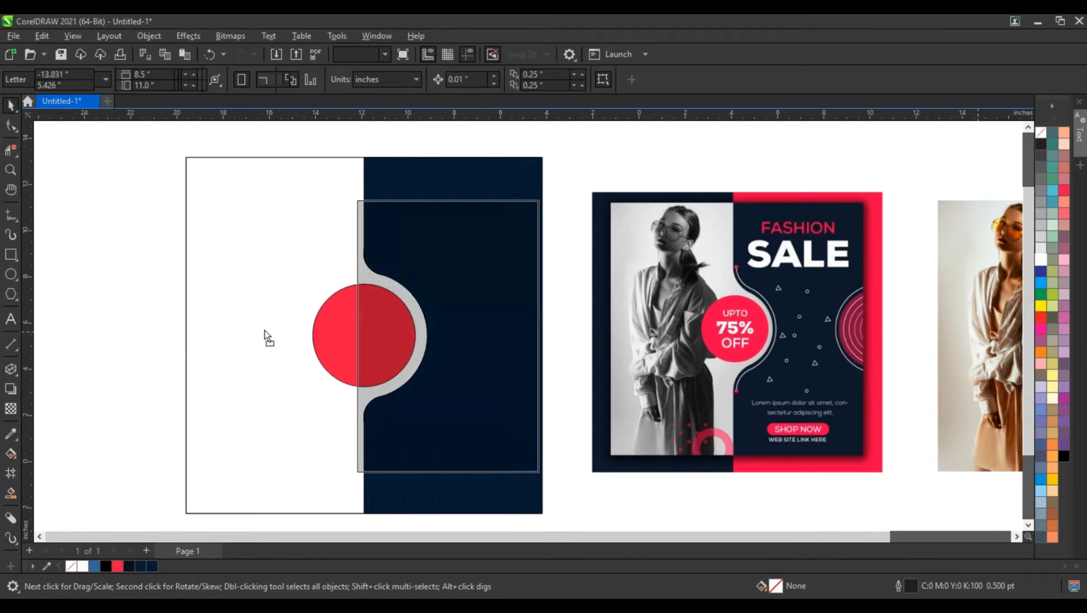
left_click_drag(264, 330, 247, 330)
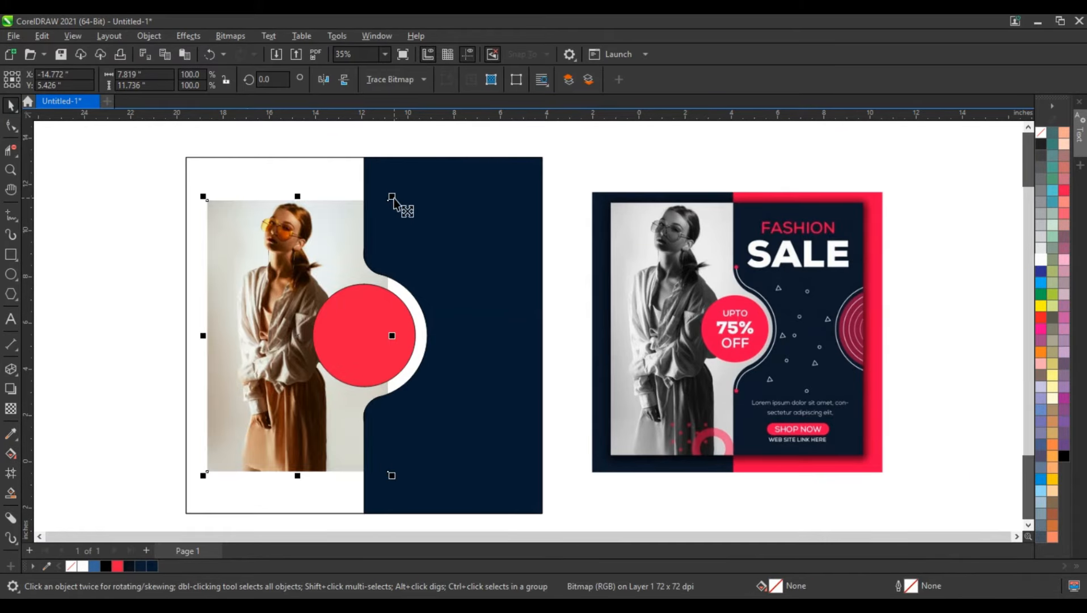
left_click_drag(393, 197, 438, 159)
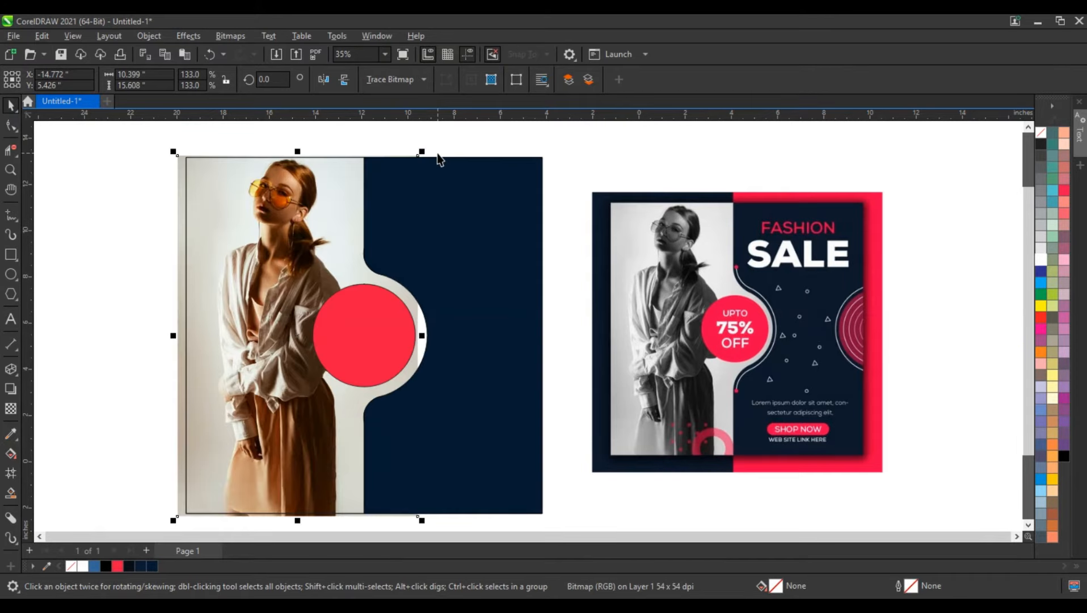
- Convert the model photo to a grayscale bitmap at 300 dpi
left_click(231, 37)
left_click(246, 52)
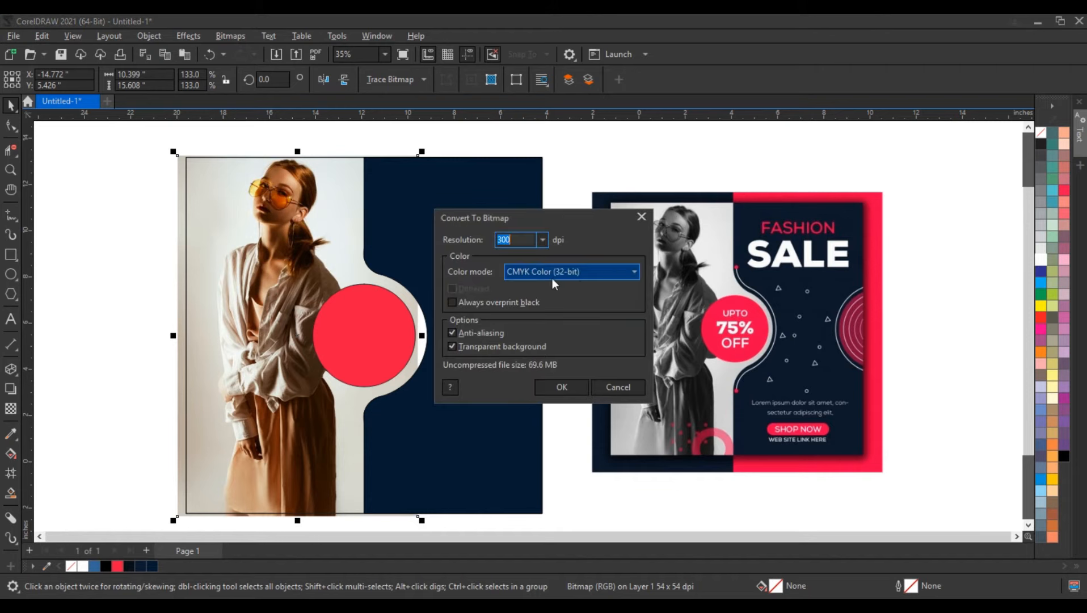
left_click(553, 273)
left_click(540, 305)
left_click(562, 387)
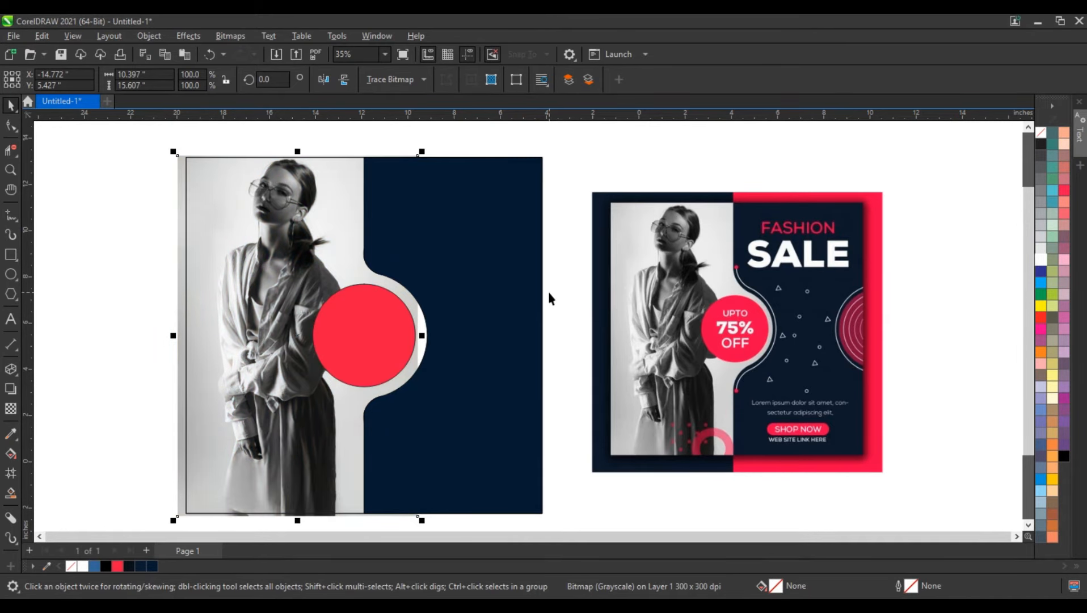
- Remove the outline from the red circle
left_click(385, 324)
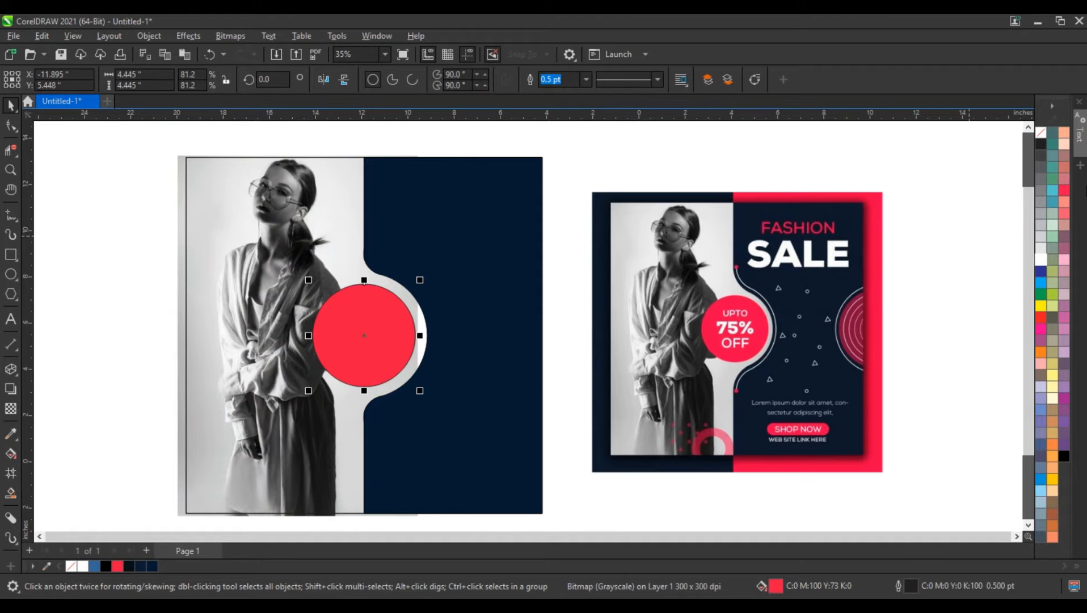
right_click(1041, 134)
key("Escape")
- PowerClip the grayscale model photo inside the poster square
left_click(179, 222)
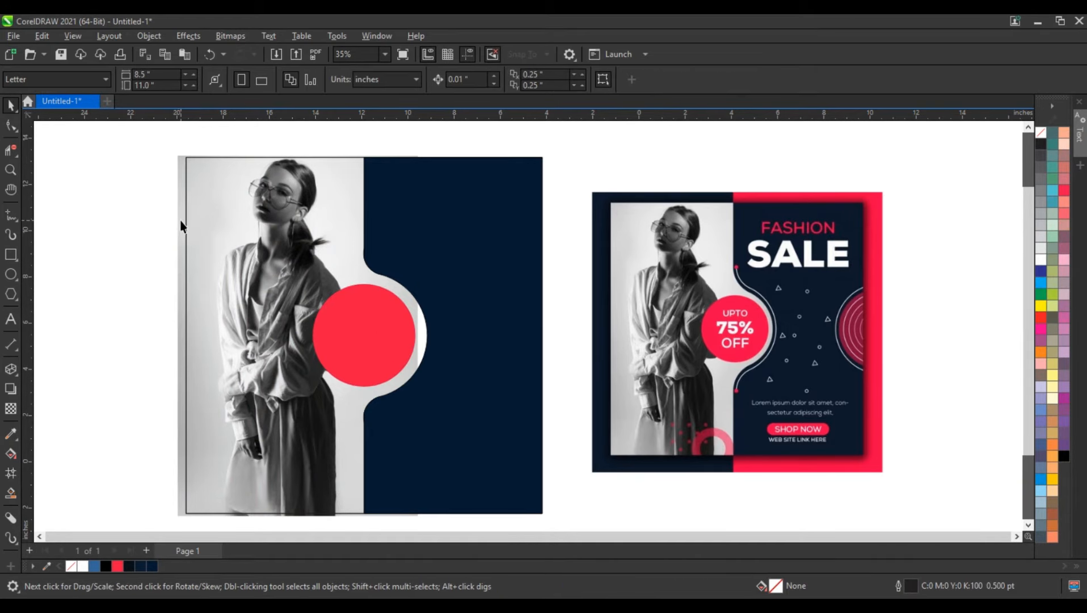
right_click(182, 216)
left_click(227, 391)
left_click(200, 188)
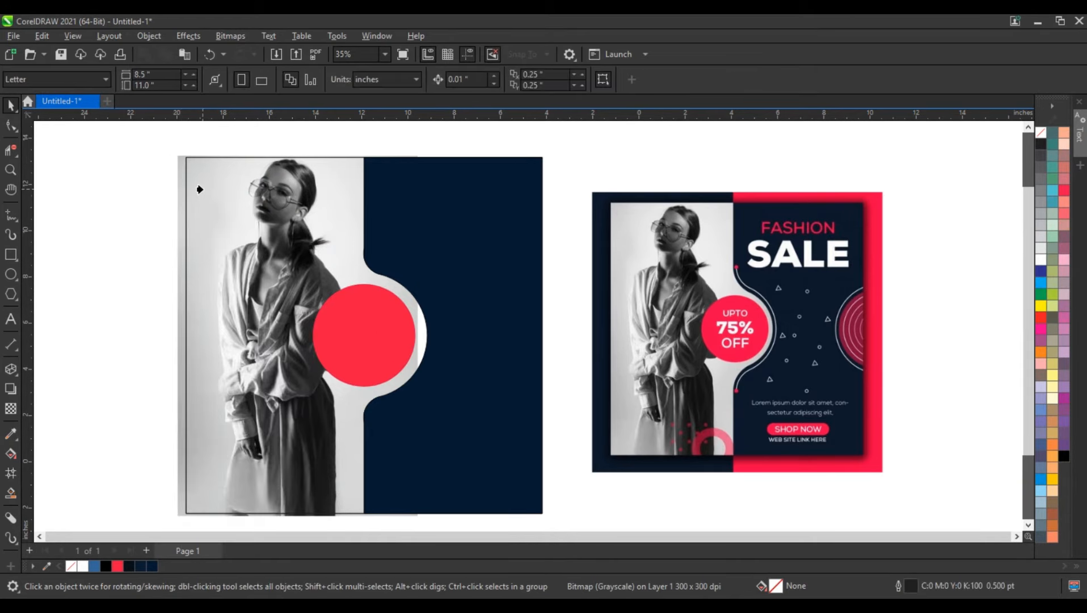
left_click(100, 228)
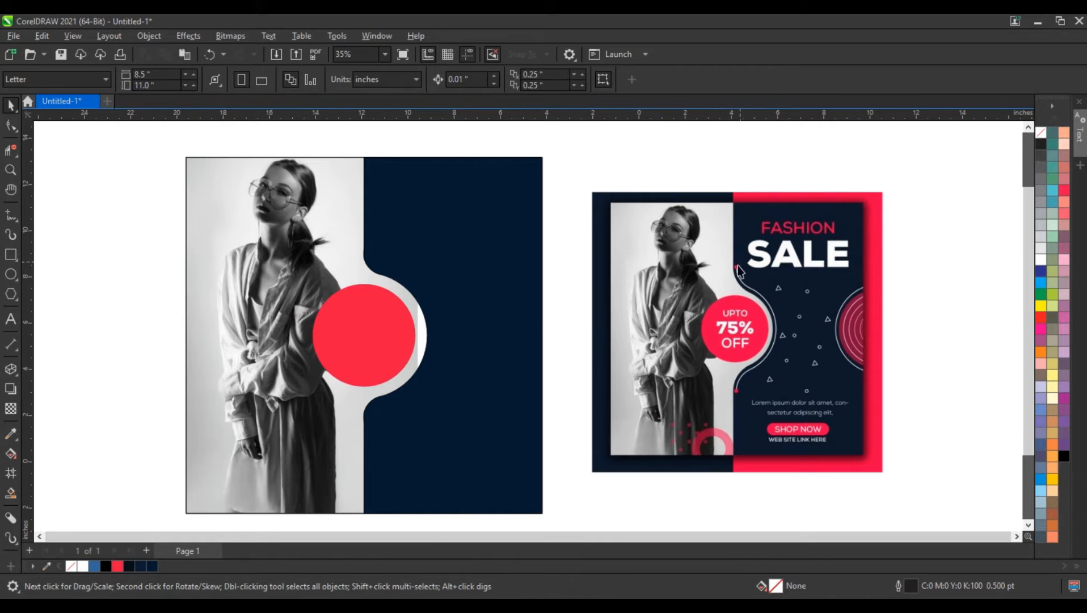
- Place a copy of the curved navy panel beside the poster's photo side and remove the copy's fill
left_click(441, 290)
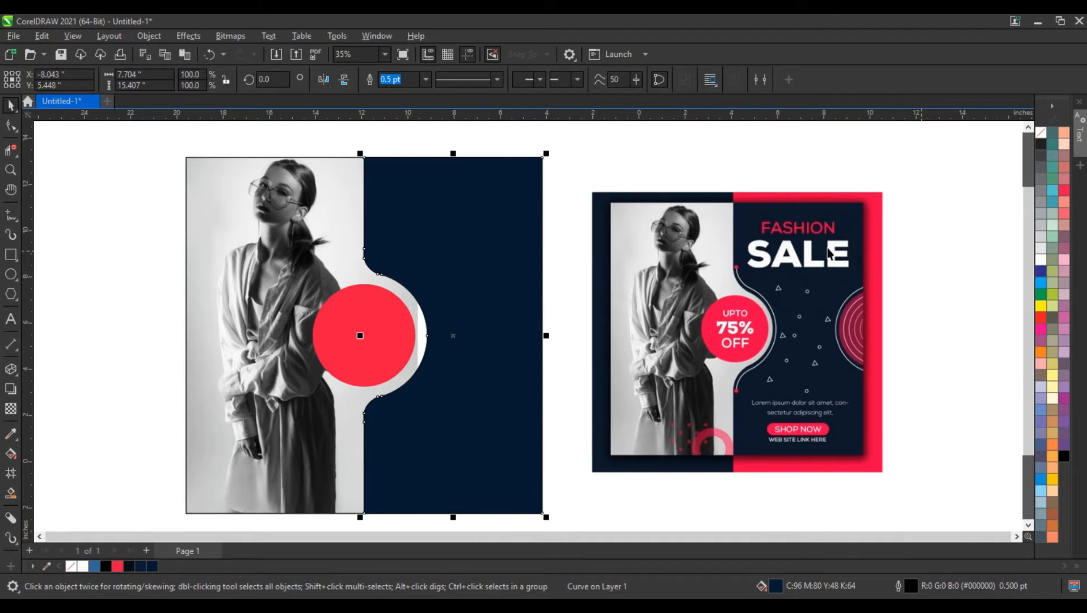
left_click(11, 169)
left_click_drag(310, 143, 620, 517)
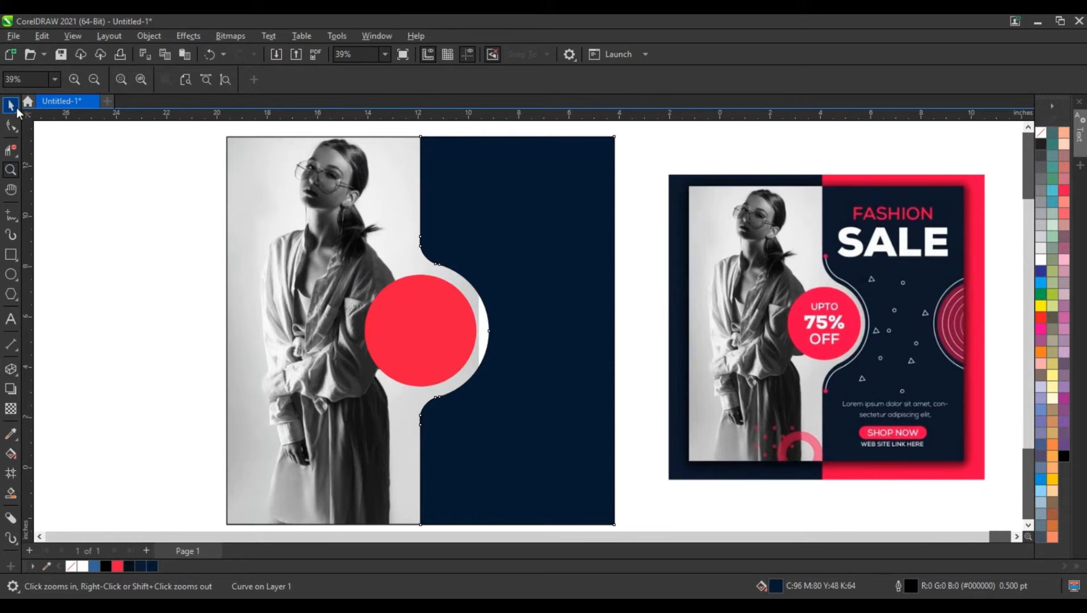
left_click(11, 104)
scroll(641, 368, "down", 2)
left_click_drag(580, 335, 283, 302)
left_click(1042, 133)
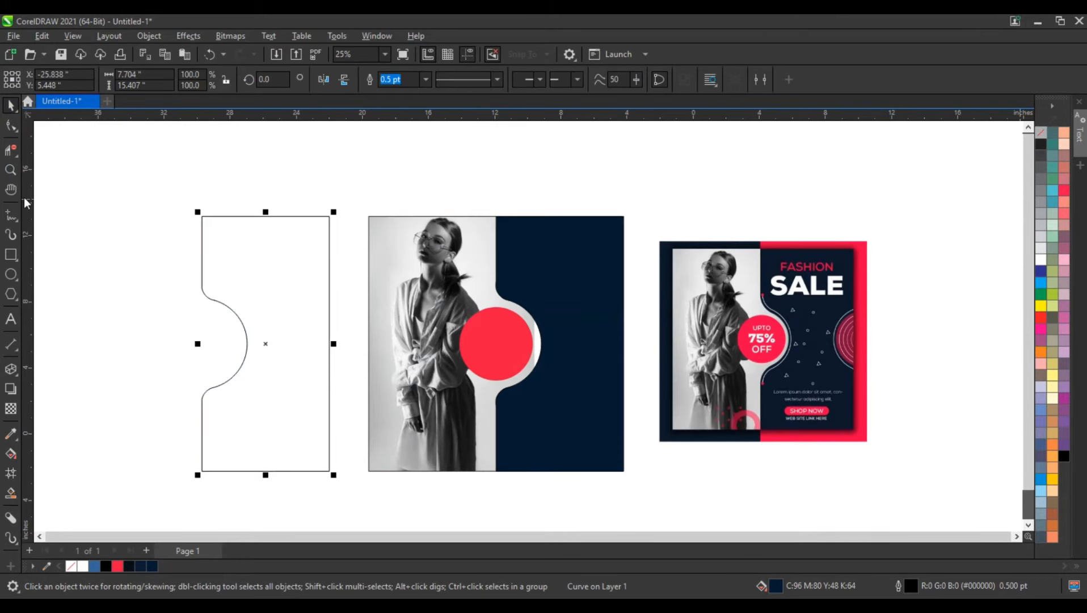
- Add a one-step inside contour of about 0.23 inches to the unfilled panel copy
left_click(10, 169)
left_click_drag(130, 202, 486, 488)
left_click(17, 372)
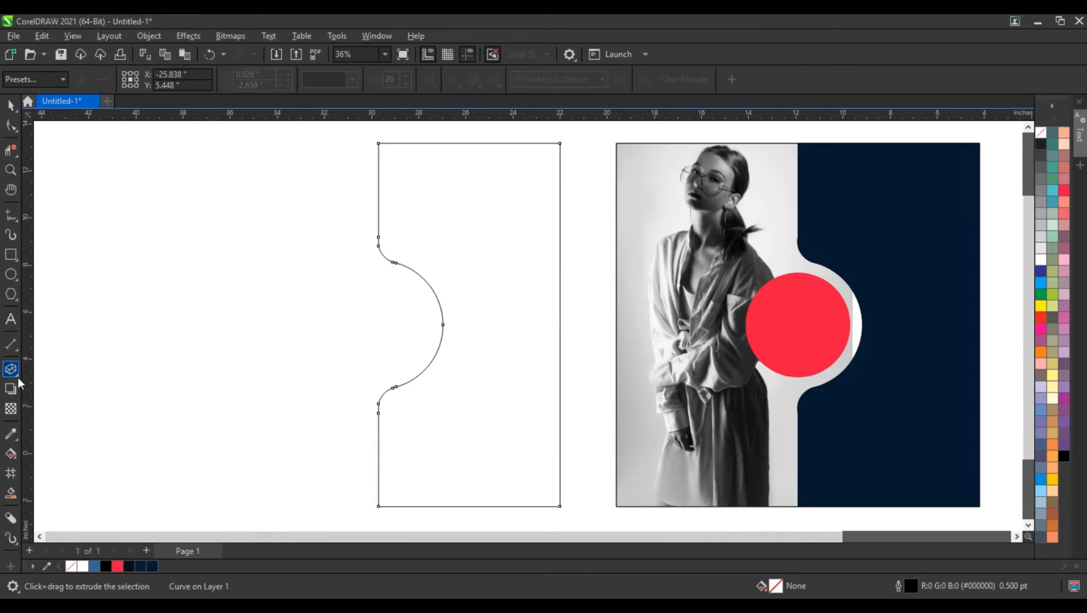
left_click(17, 377)
left_click(61, 384)
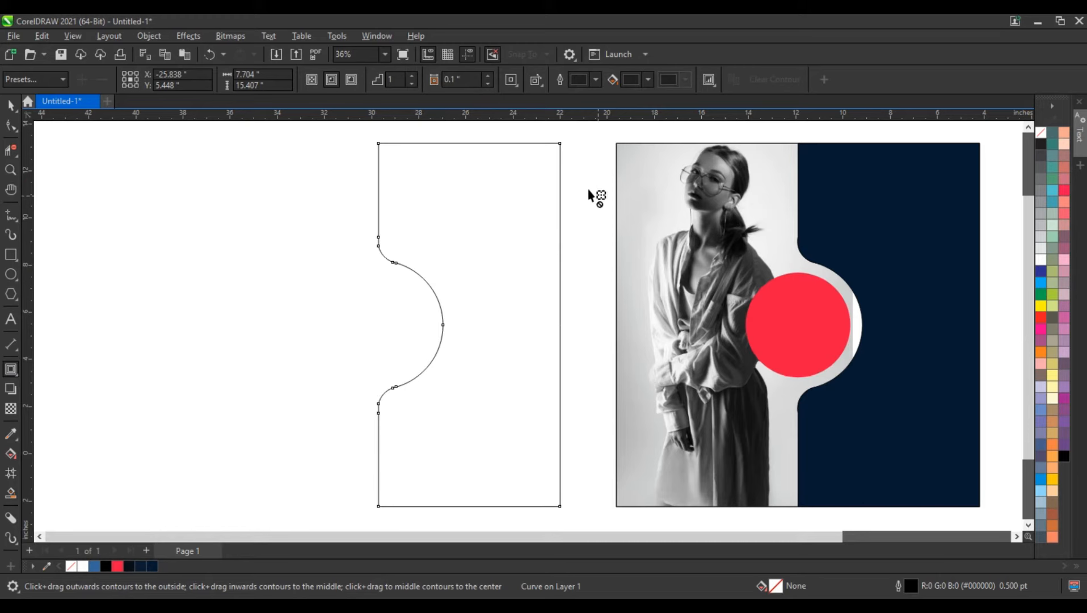
left_click_drag(561, 145, 559, 151)
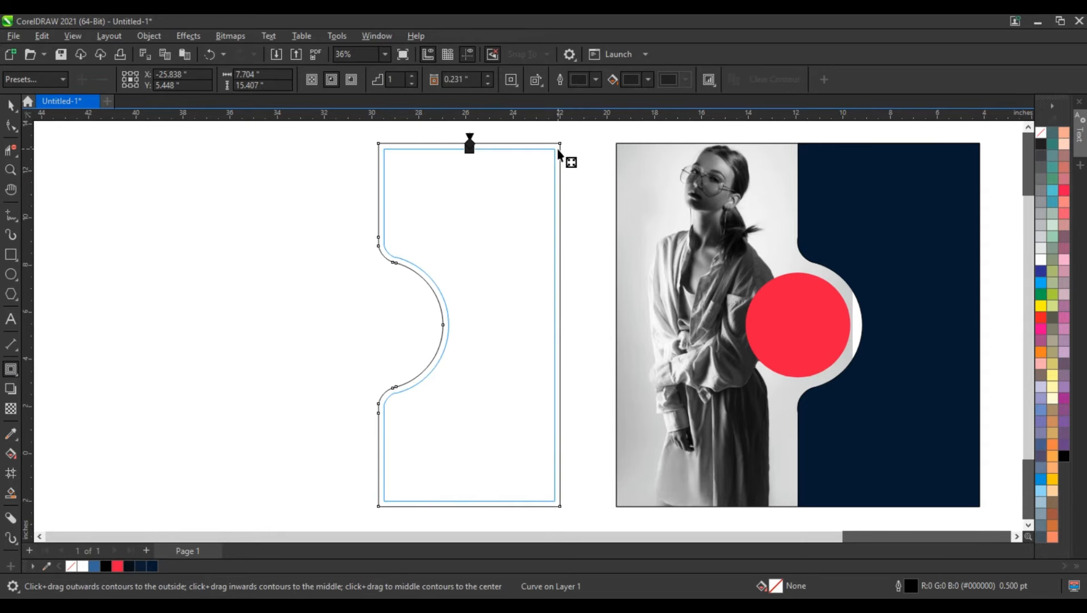
left_click_drag(559, 152, 560, 153)
left_click(10, 105)
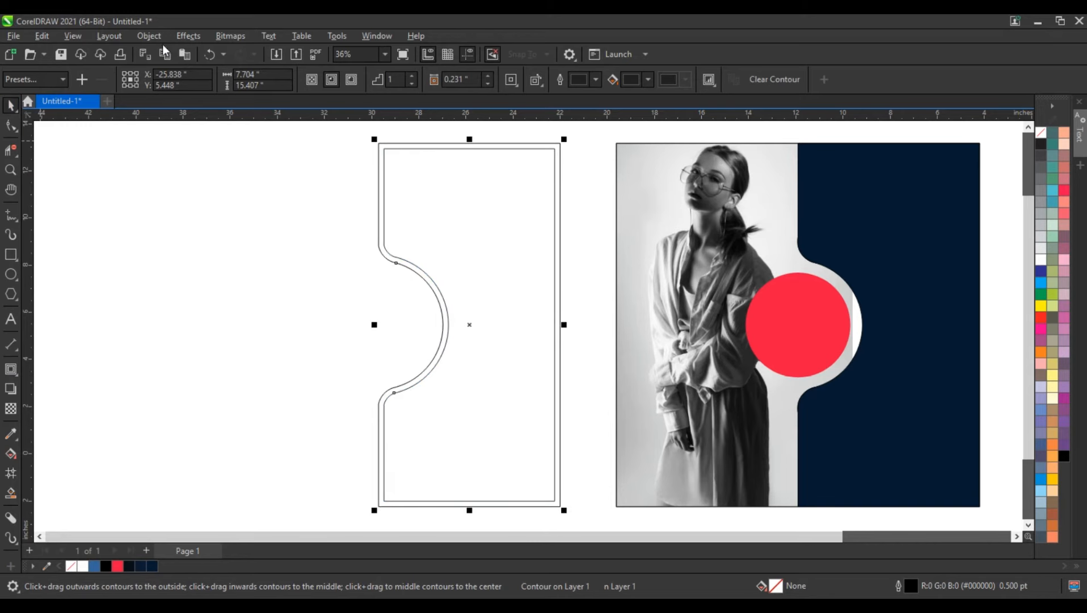
- Break the contour apart and delete the outer panel outline
left_click(164, 36)
left_click(188, 347)
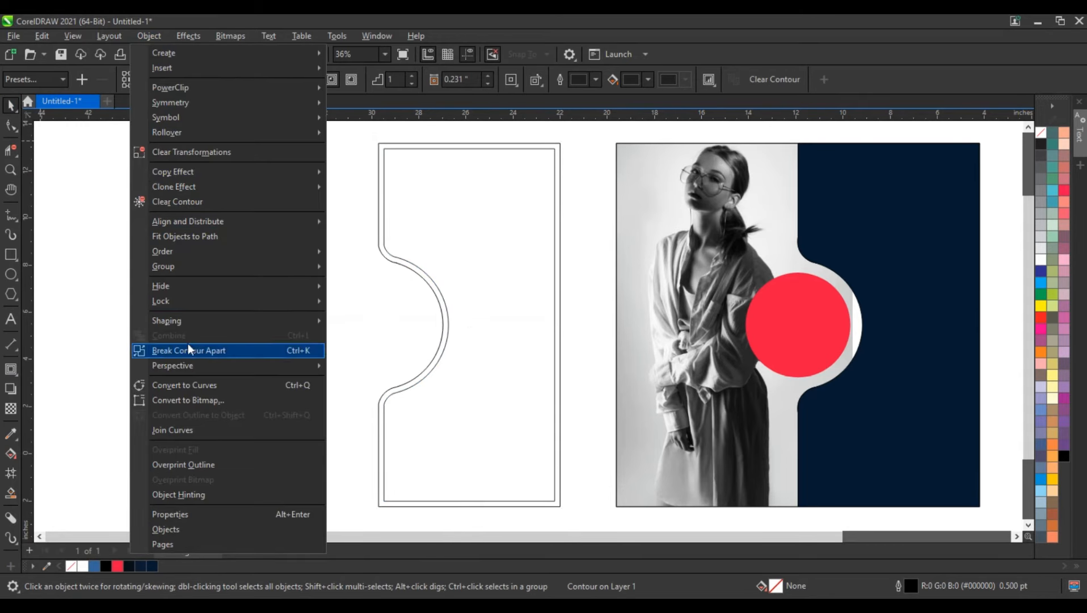
left_click(408, 263)
key("Delete")
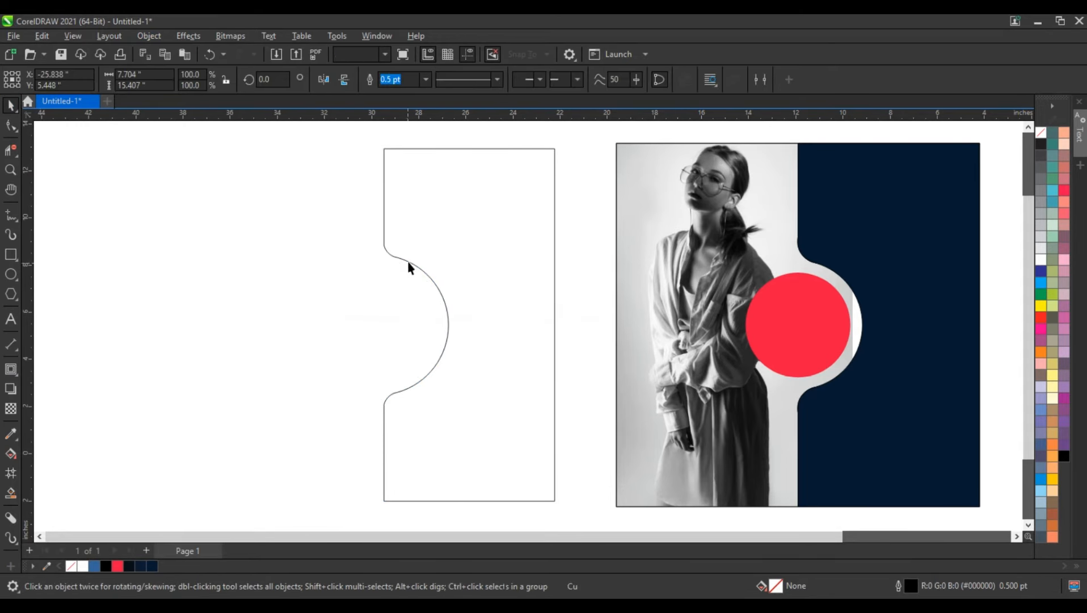
- Set the remaining inner curve's outline width to 8 pt
left_click(408, 262)
left_click(425, 80)
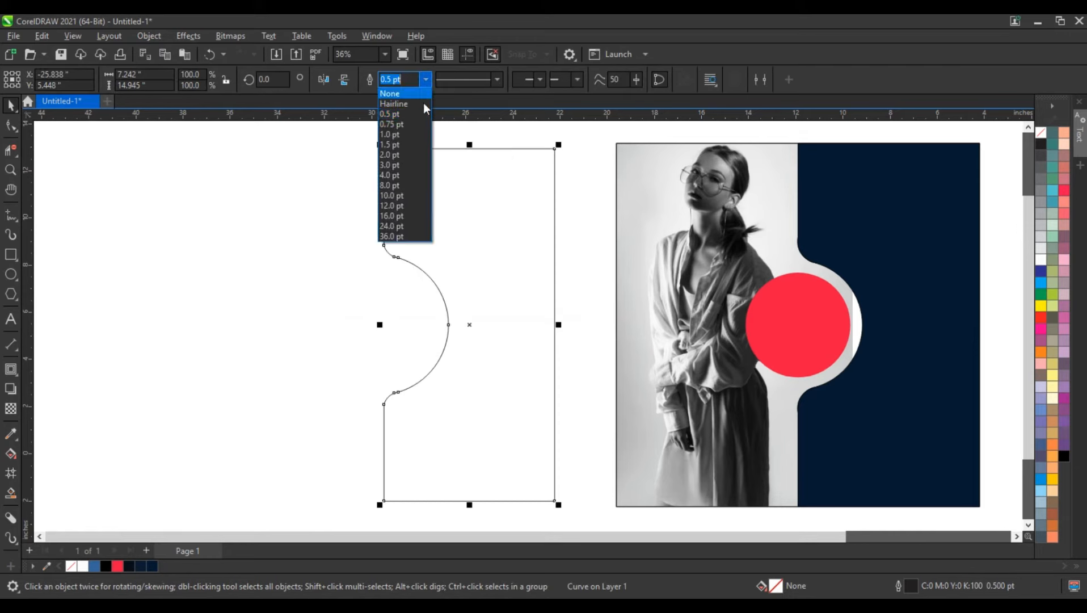
left_click(405, 165)
left_click(427, 81)
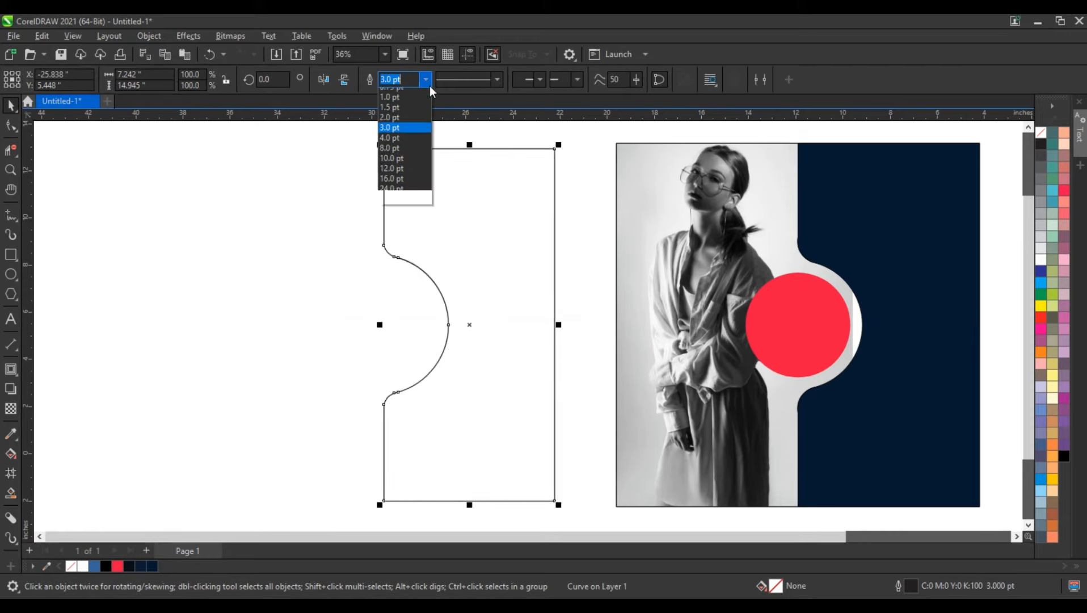
left_click(405, 185)
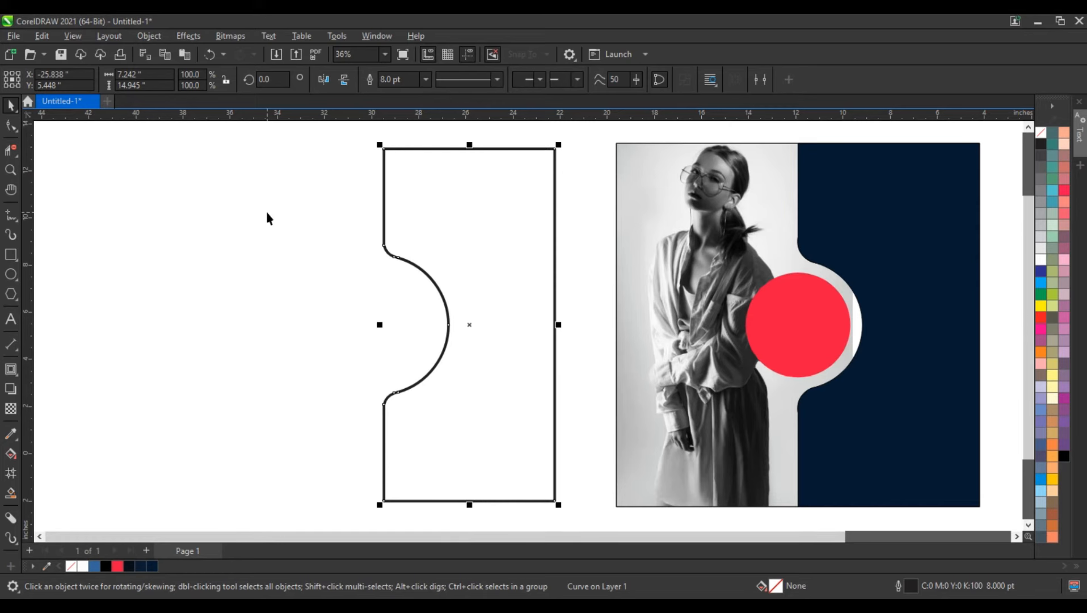
- Convert the thick curve's outline to an object
left_click(143, 36)
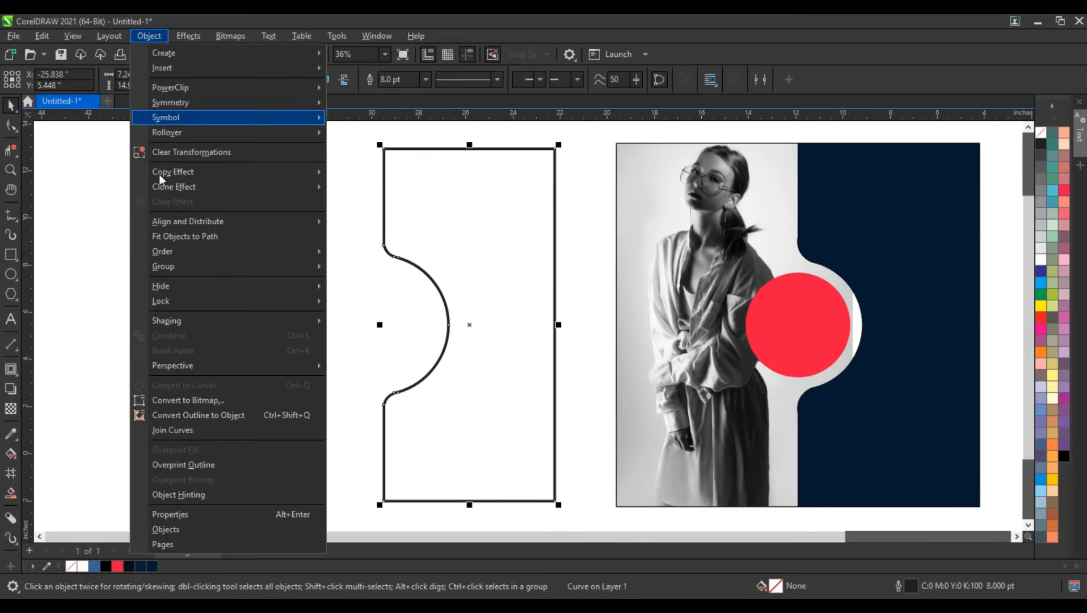
left_click(166, 414)
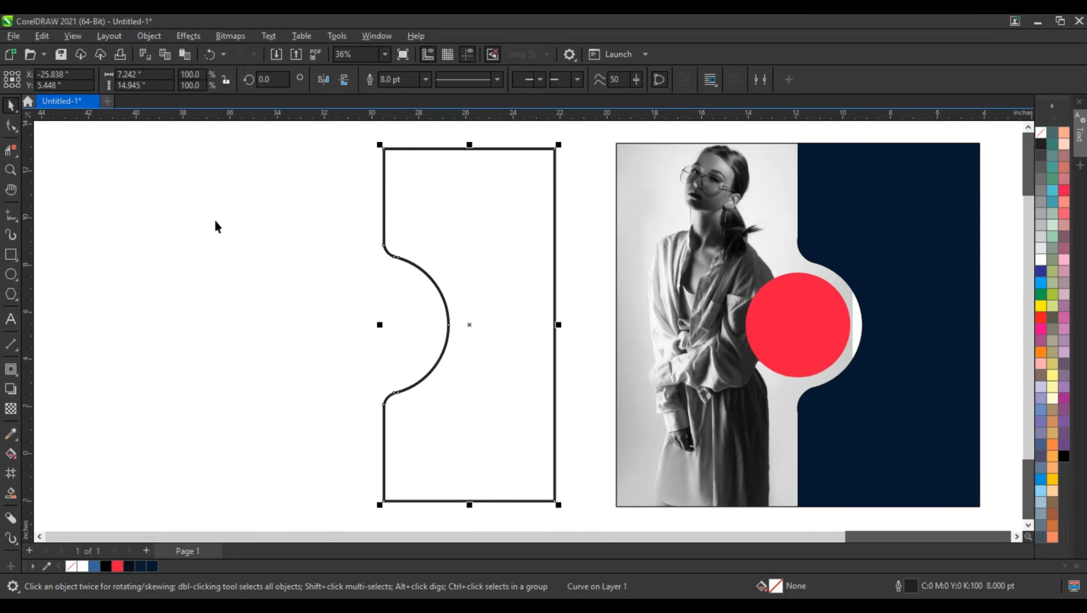
left_click(216, 225)
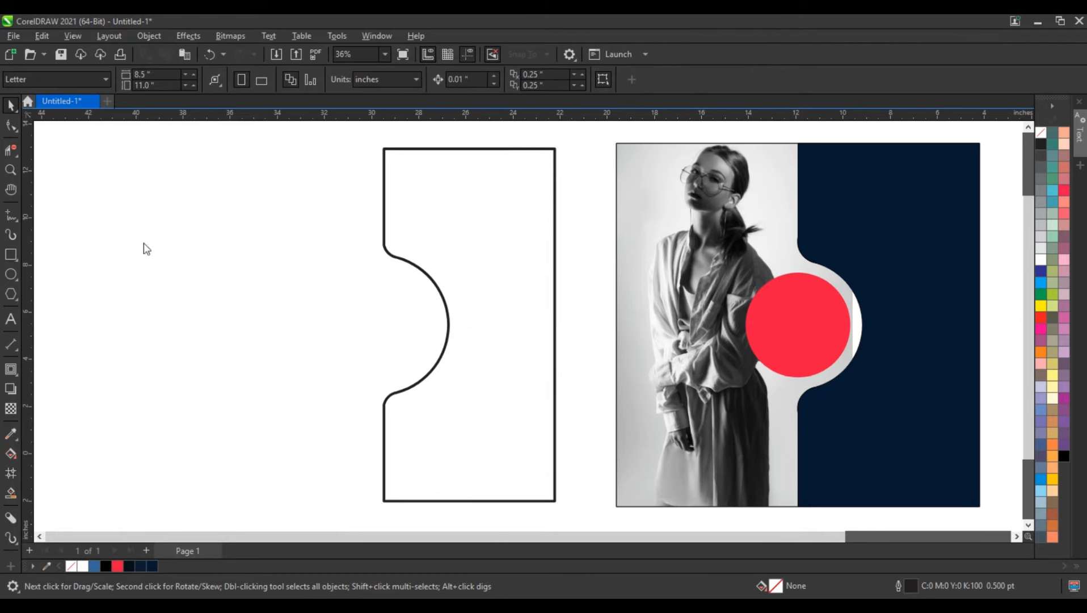
- Draw a rectangle about 1.01 by 0.26 inches across the outline's straight edge above the bulge and place a copy below the bulge
key("F6")
left_click_drag(374, 193, 399, 199)
scroll(267, 213, "down", 1)
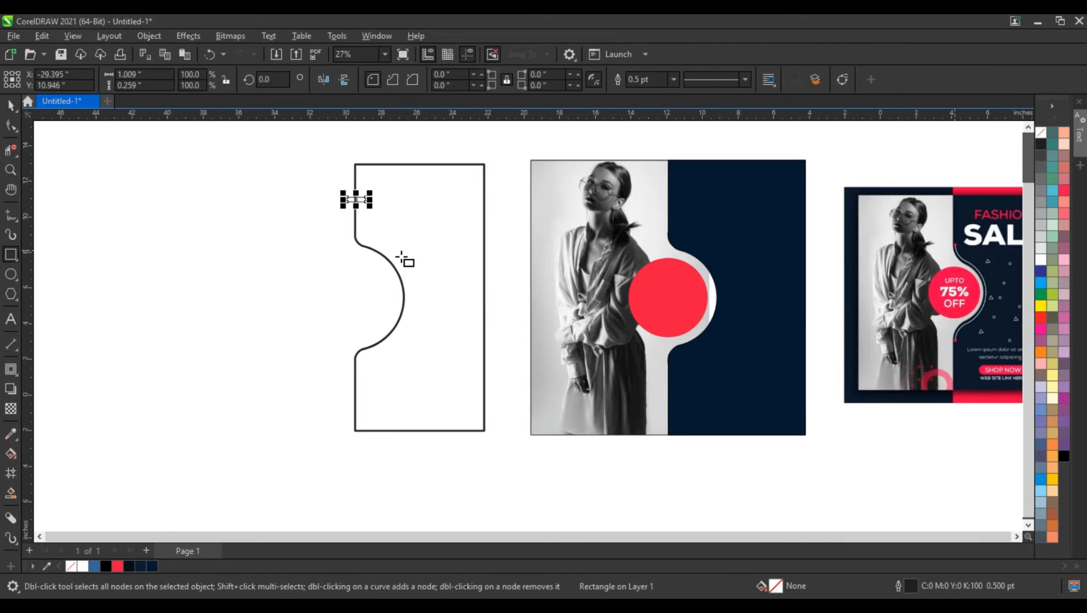
key("space")
left_click_drag(352, 204, 358, 375)
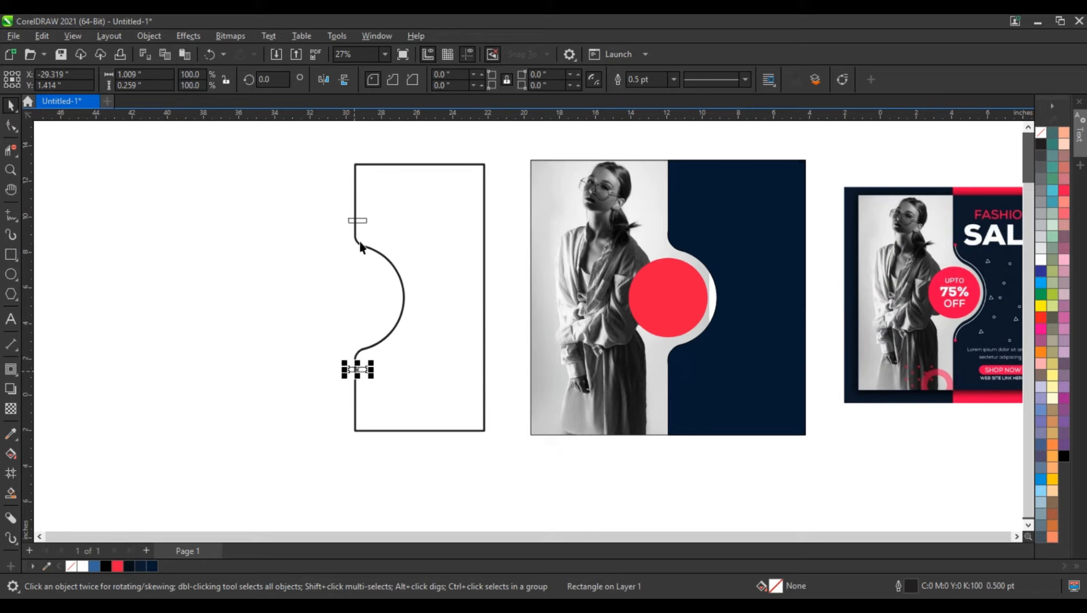
- Trim the curved outline with the two small rectangles to cut gaps above and below the bulge, and delete the rectangles
left_click(364, 222, "shift")
left_click(405, 83)
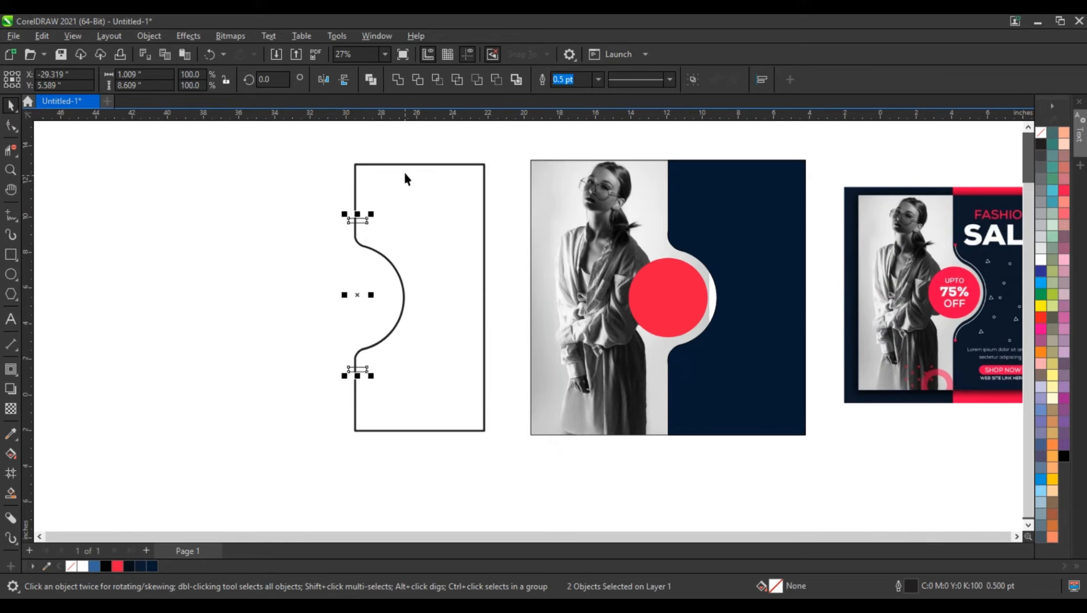
left_click(406, 166, "shift")
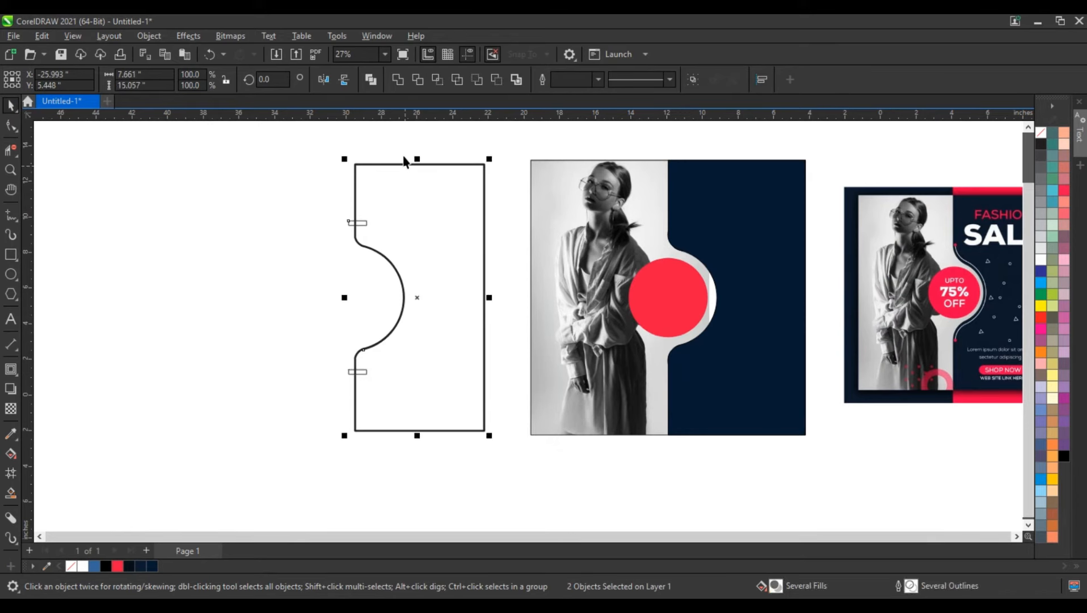
left_click(417, 83)
left_click(242, 220)
left_click(362, 222)
key("Delete")
- Break the trimmed outline apart and delete the outer frame piece, keeping only the curved line around the bulge
left_click(385, 263)
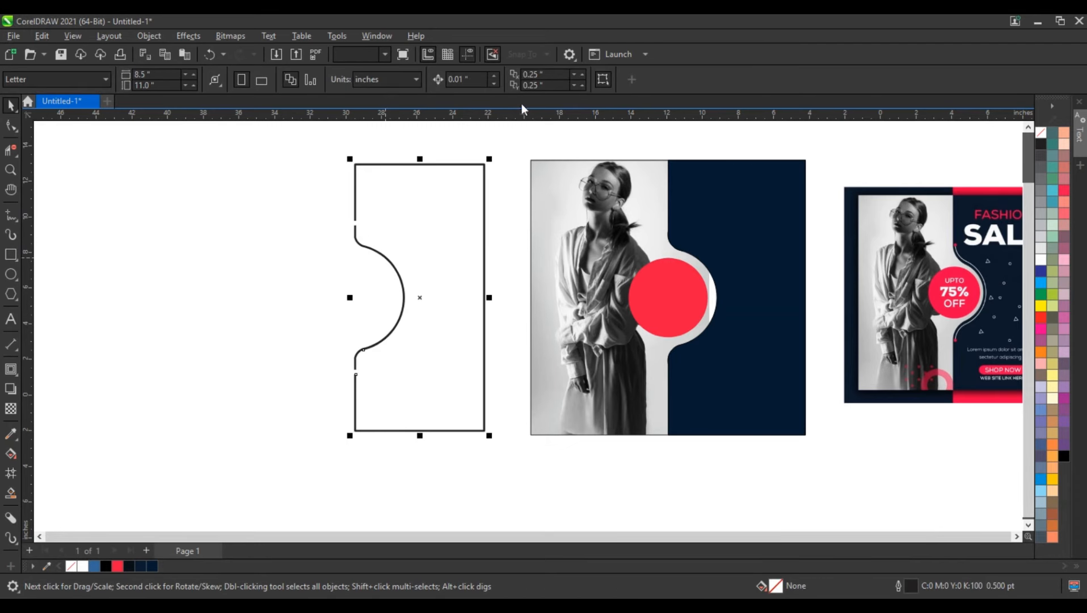
left_click(685, 81)
left_click(229, 242)
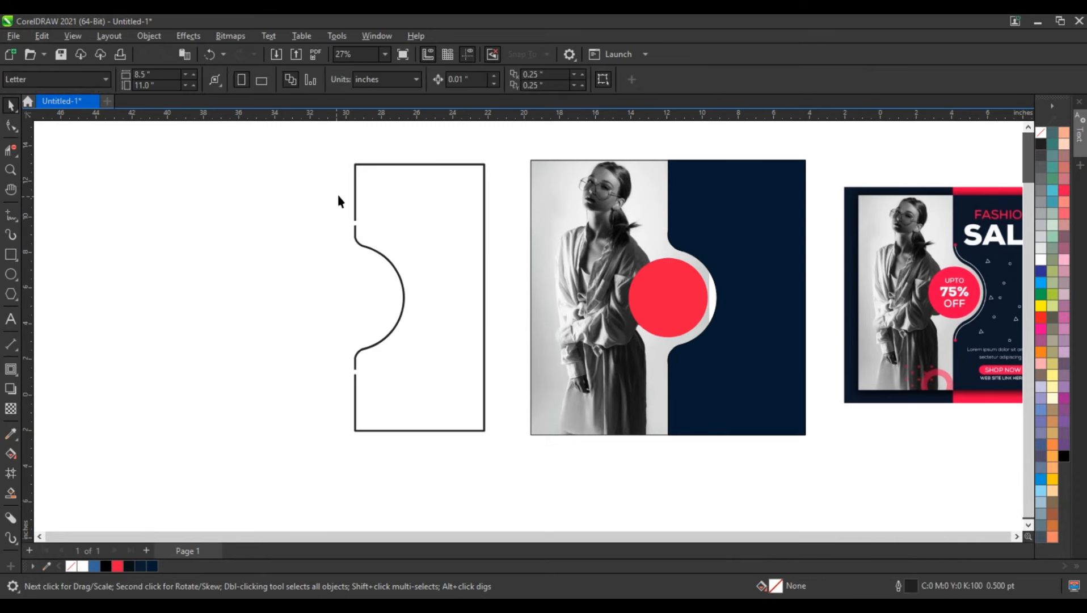
left_click(356, 199)
key("Delete")
- Move the remaining curved line onto the poster along the navy panel's bulge and fill it white
left_click_drag(400, 284, 710, 301)
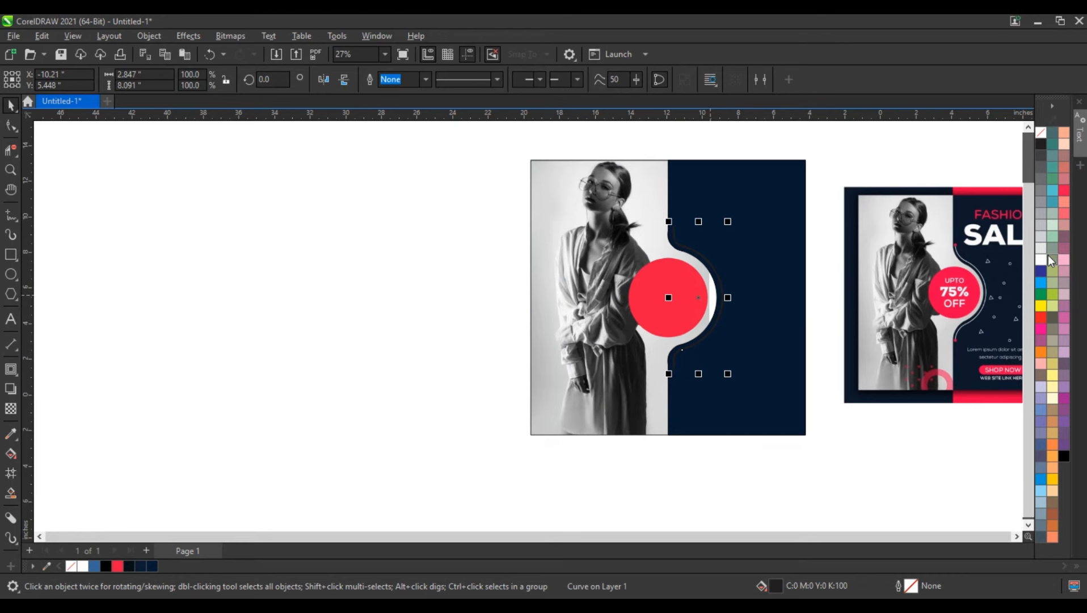
right_click(1048, 255)
right_click(1042, 260)
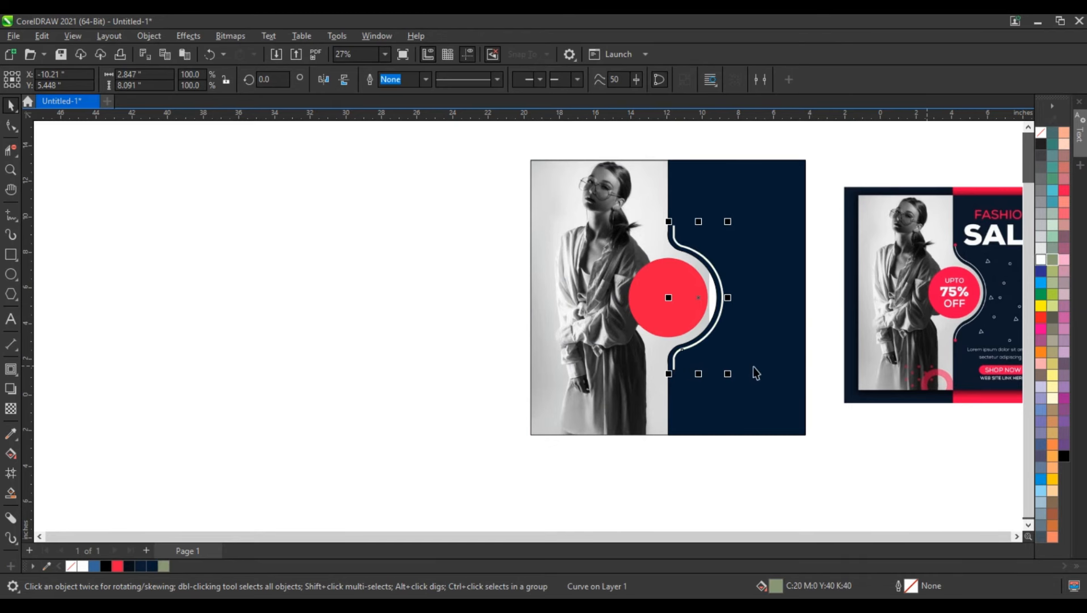
- Scale a copy of the red circle down to about 0.46 inches and place one at each end of the white curved line
left_click_drag(479, 148, 1018, 444)
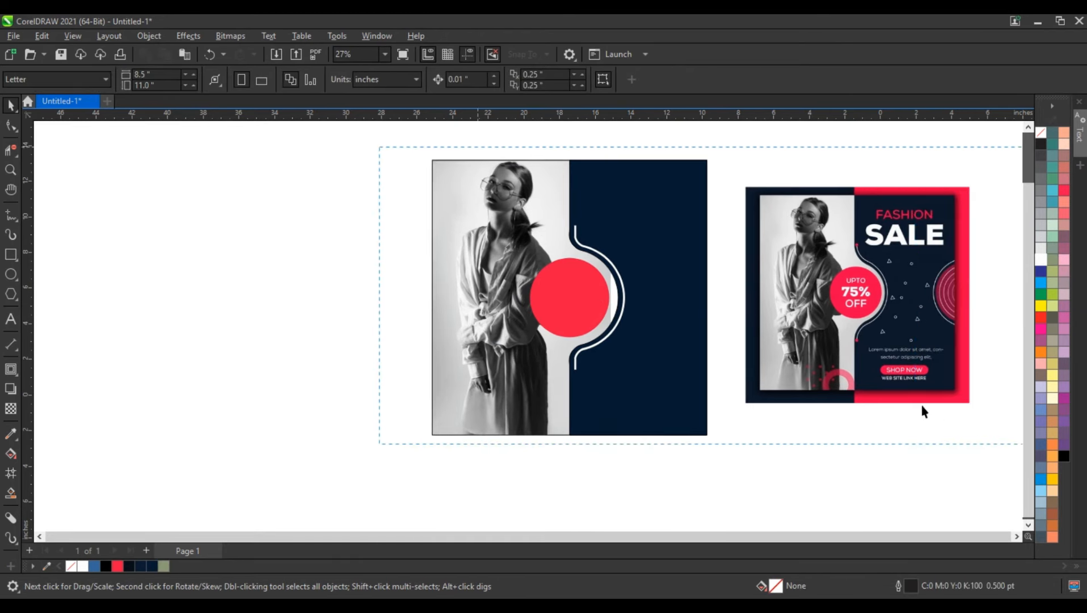
key("shift+F2")
left_click(340, 320)
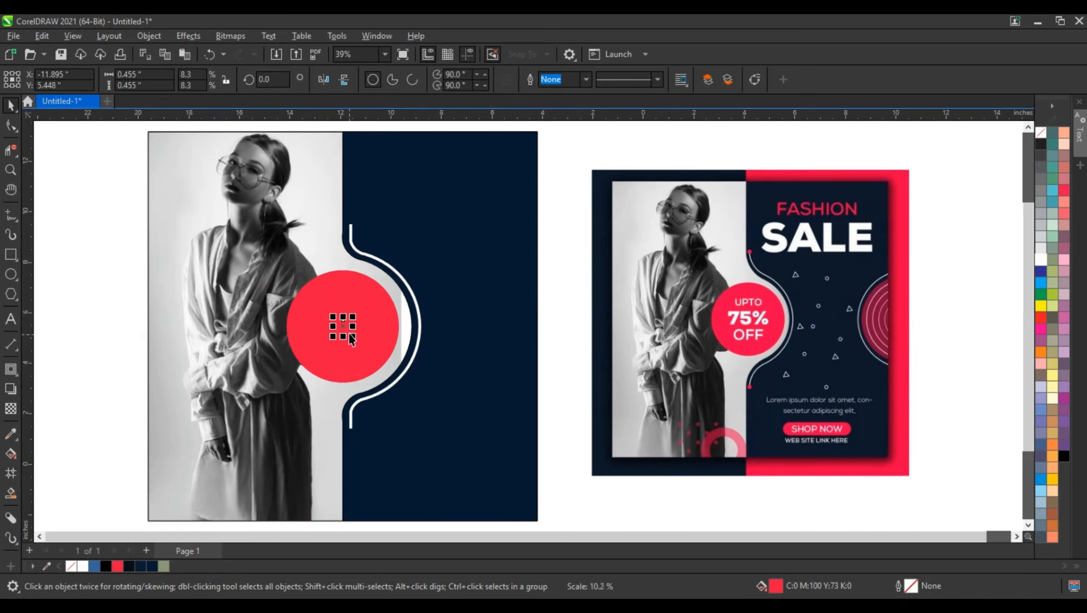
left_click_drag(341, 324, 357, 427)
left_click(102, 306)
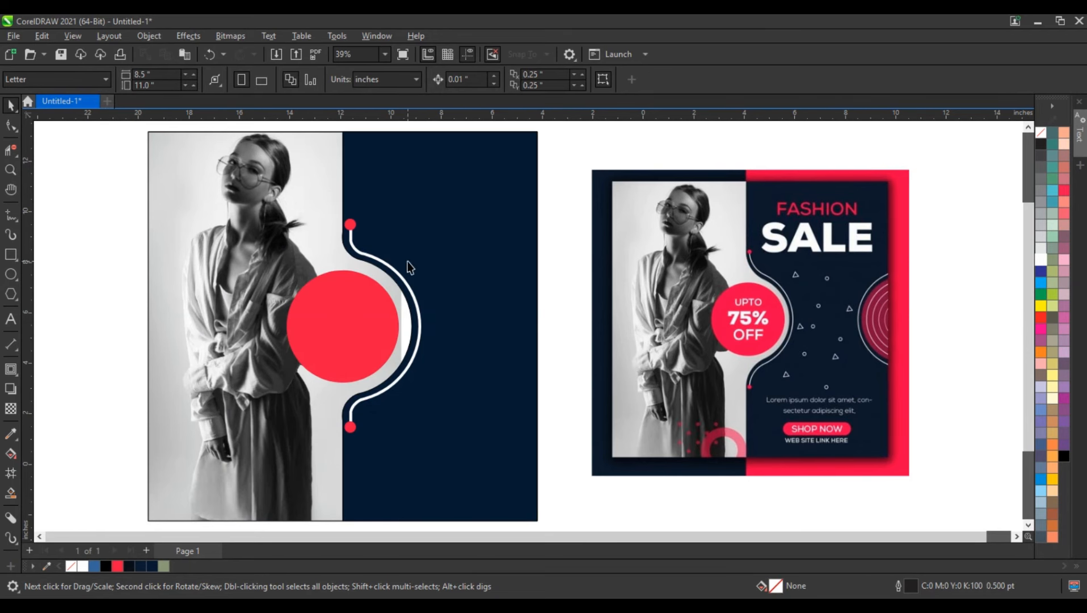
- Add the text FASHION SALE on two lines over the upper part of the navy panel
scroll(410, 267, "down", 1)
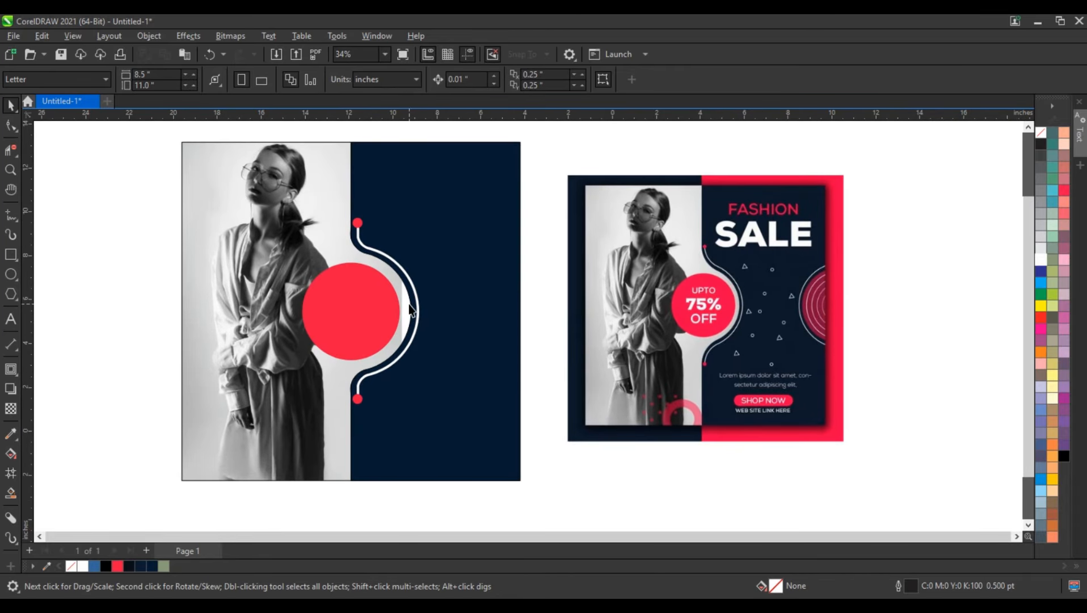
scroll(410, 309, "up", 1)
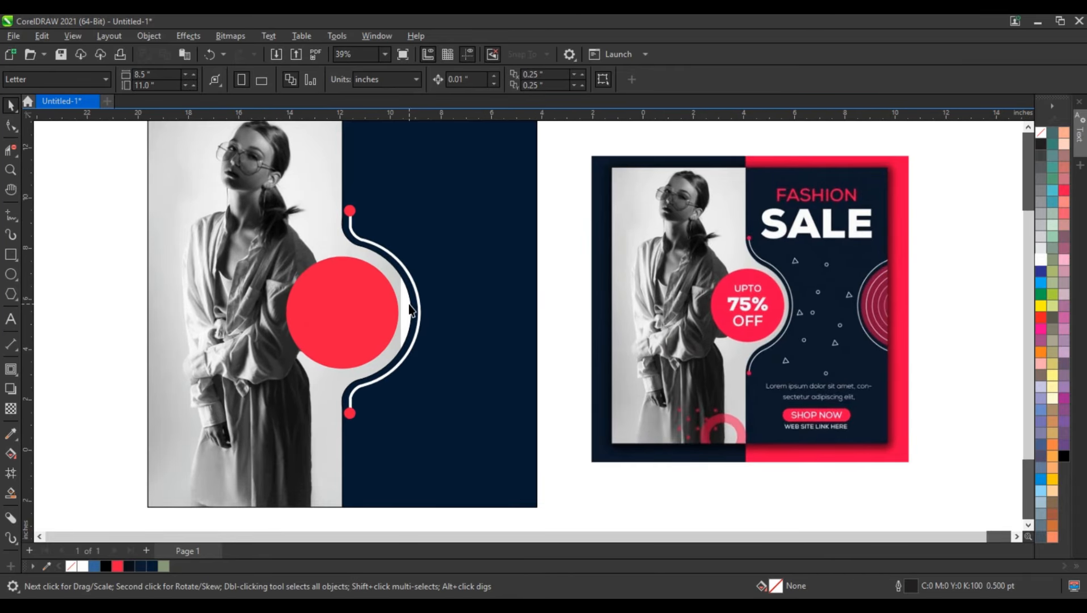
scroll(409, 309, "down", 1)
key("F8")
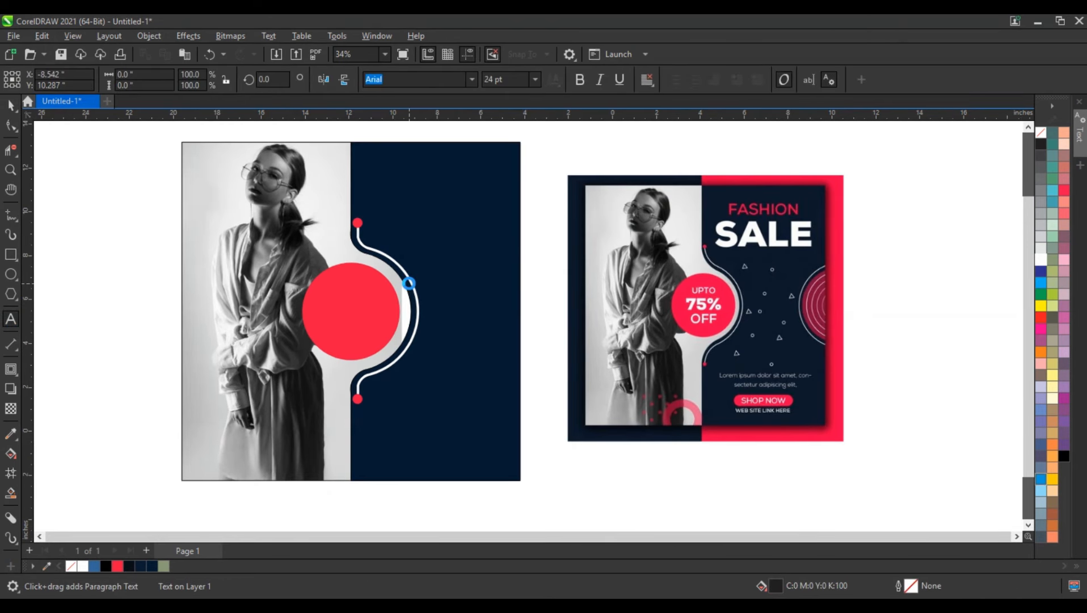
type("FASHION")
left_click(11, 106)
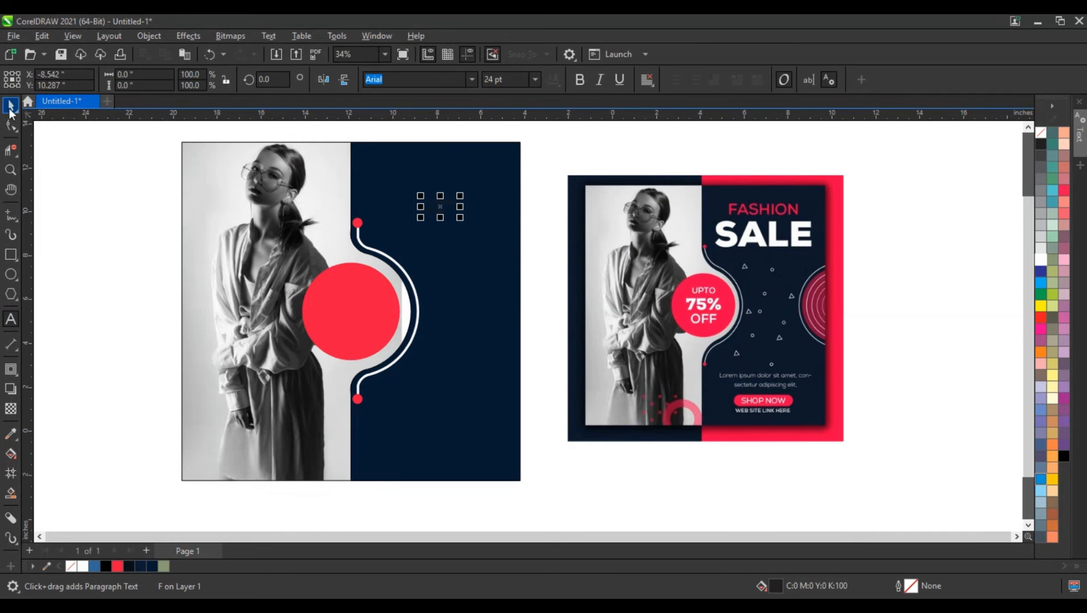
- Colour the heading text white, enlarge it to about 65.6 pt and set its font to Swis721 Blk BT
left_click(1041, 259)
mouse_move(460, 195)
left_mouse_down()
mouse_move(524, 168)
mouse_move(447, 186)
left_mouse_up()
left_click(471, 79)
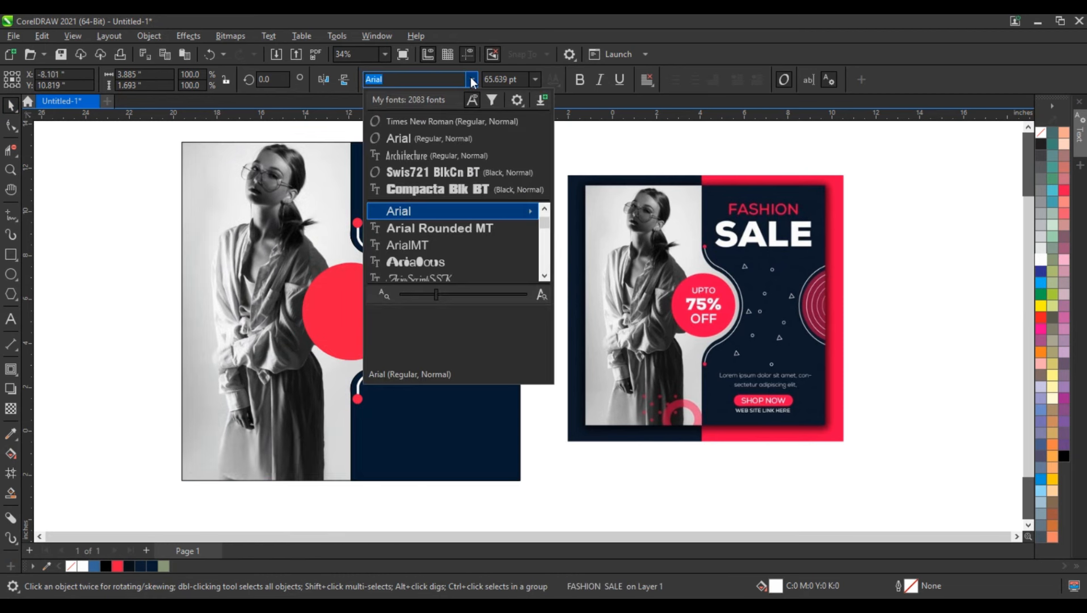
left_click(586, 276)
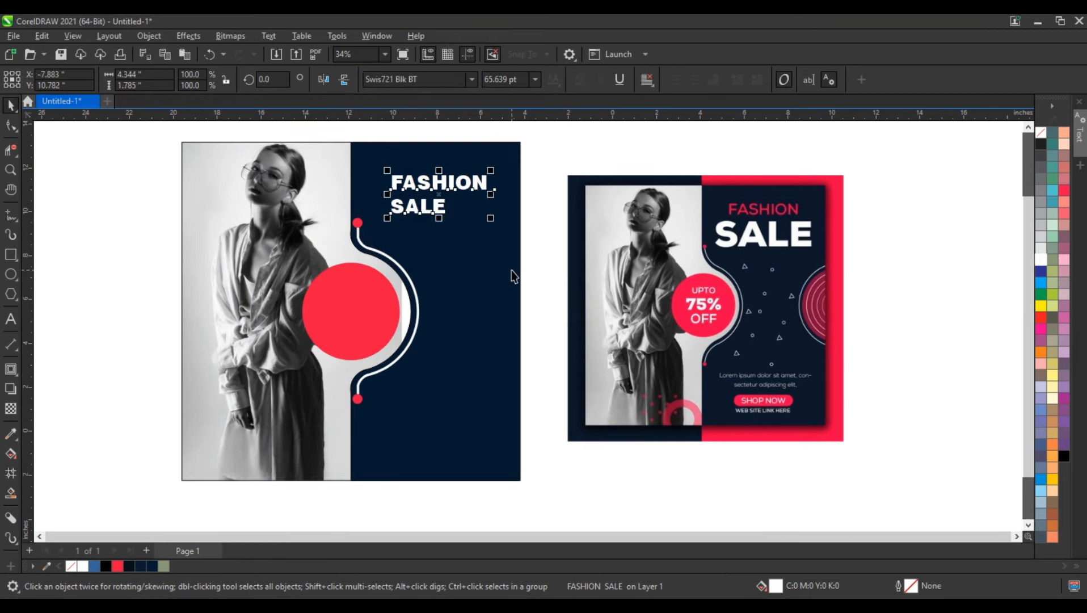
- Break the heading apart into separate lines and enlarge SALE to about 137 pt
key("ctrl+k")
left_click(435, 214)
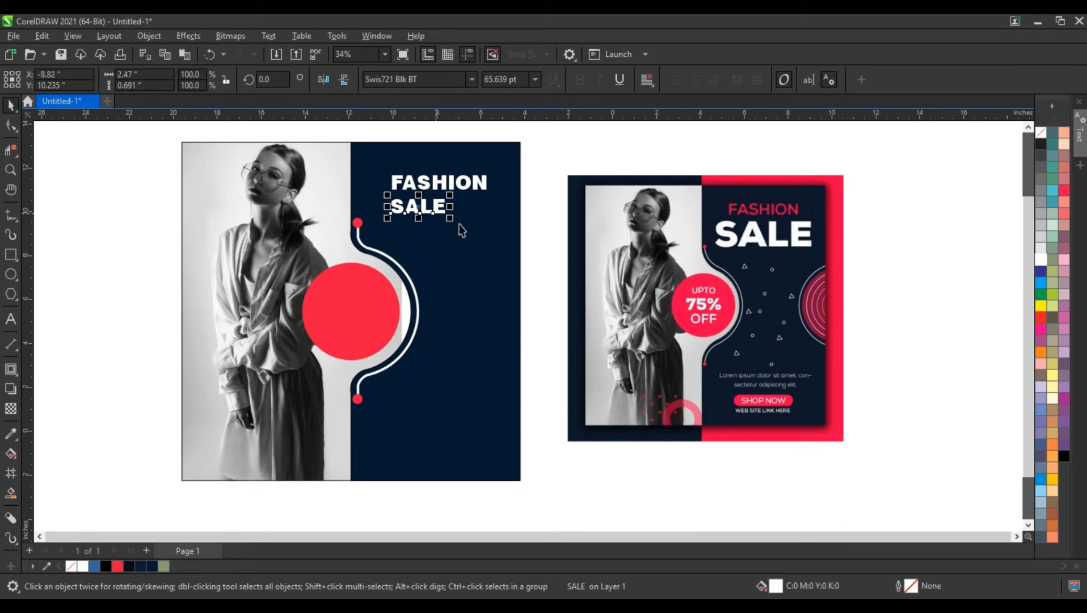
left_click_drag(451, 220, 510, 258)
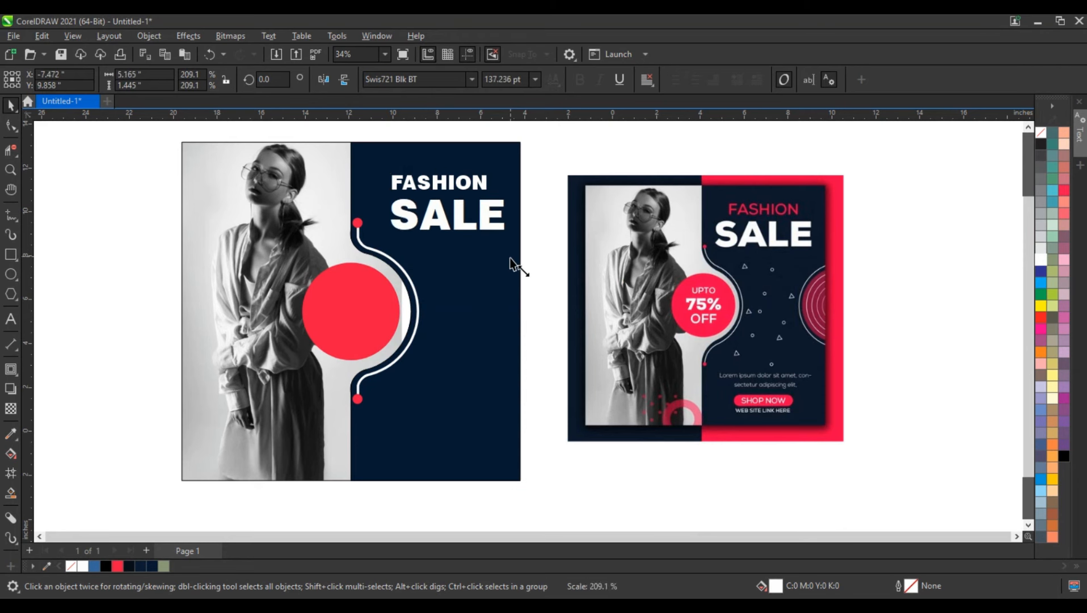
- Set FASHION in Swis721 BT (Roman), colour it the circle's red and centre it above SALE
left_click(467, 190)
left_click(468, 83)
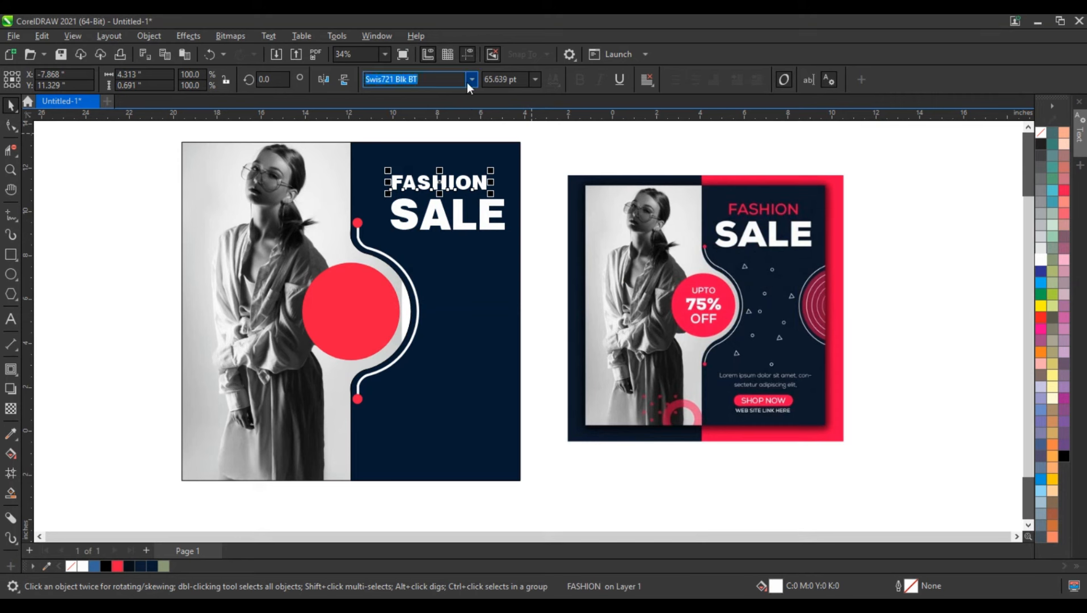
mouse_move(448, 209)
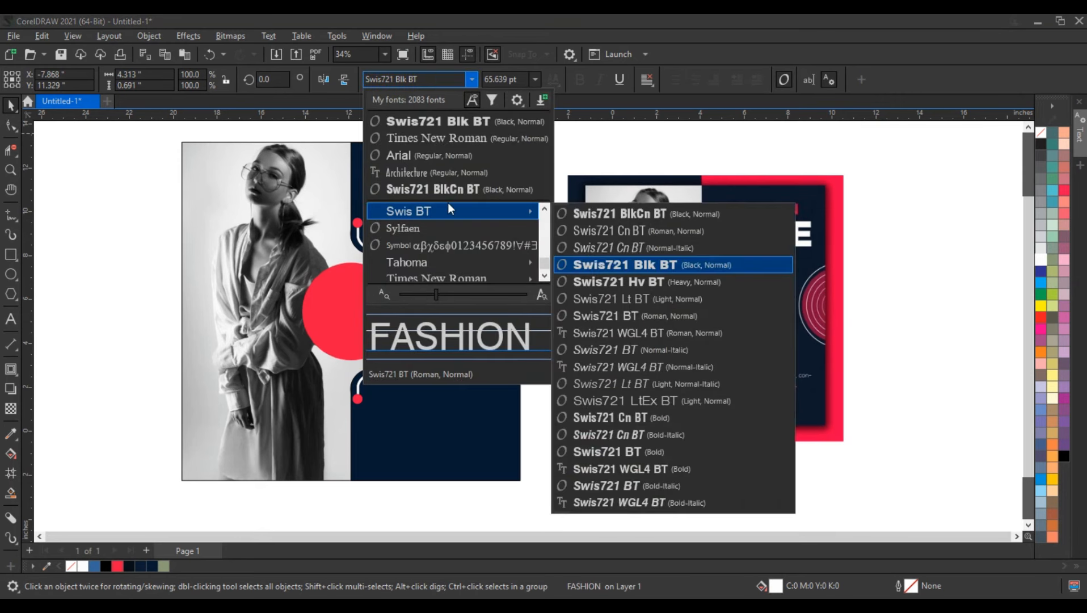
left_click(588, 313)
left_click_drag(481, 195, 454, 187)
left_click(117, 565)
left_click(538, 231)
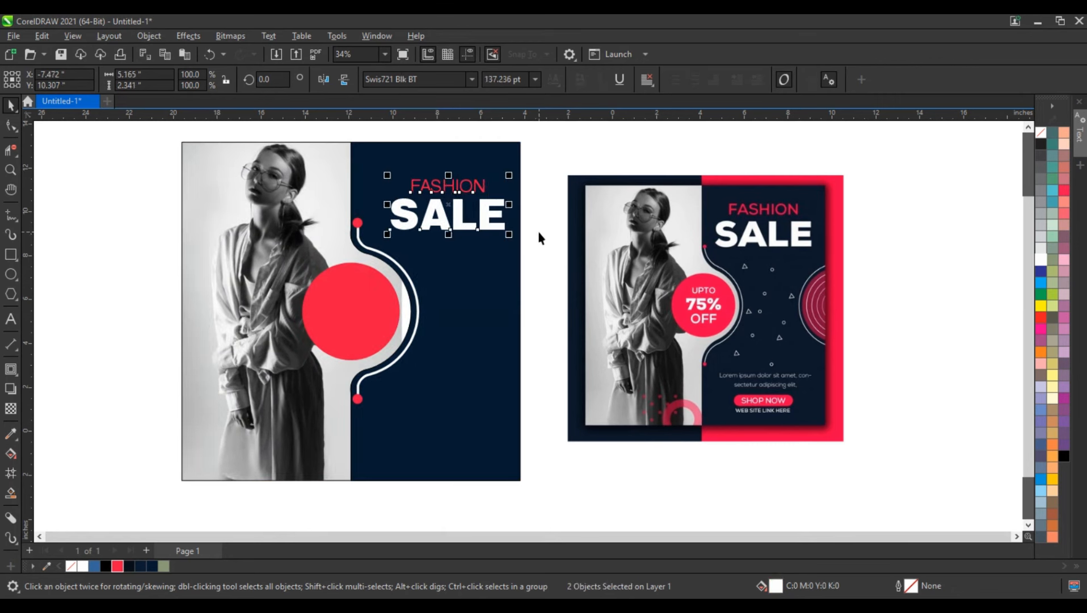